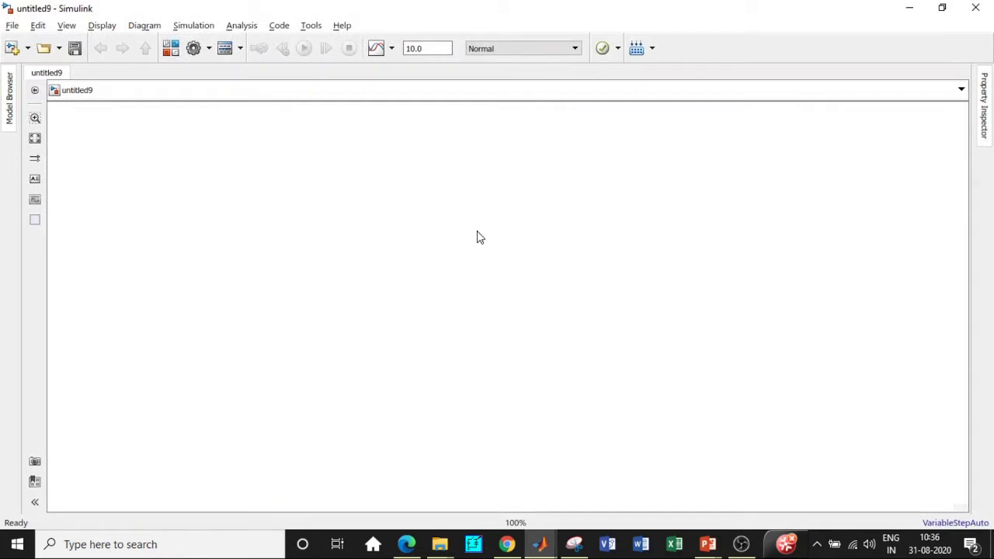
Step: Search the block library for Powergui and add the powergui block to the untitled9 model
left_click(171, 48)
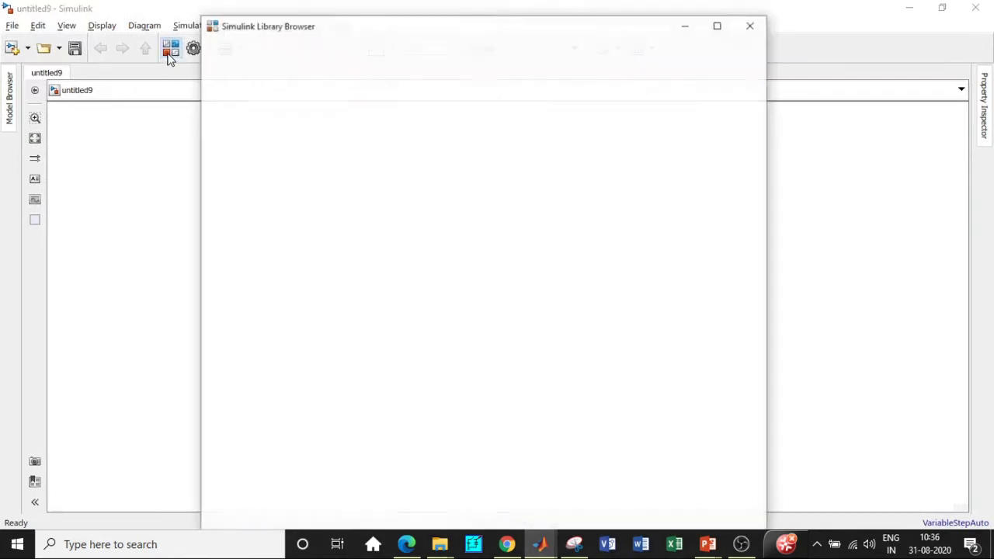
double_click(286, 35)
type("p")
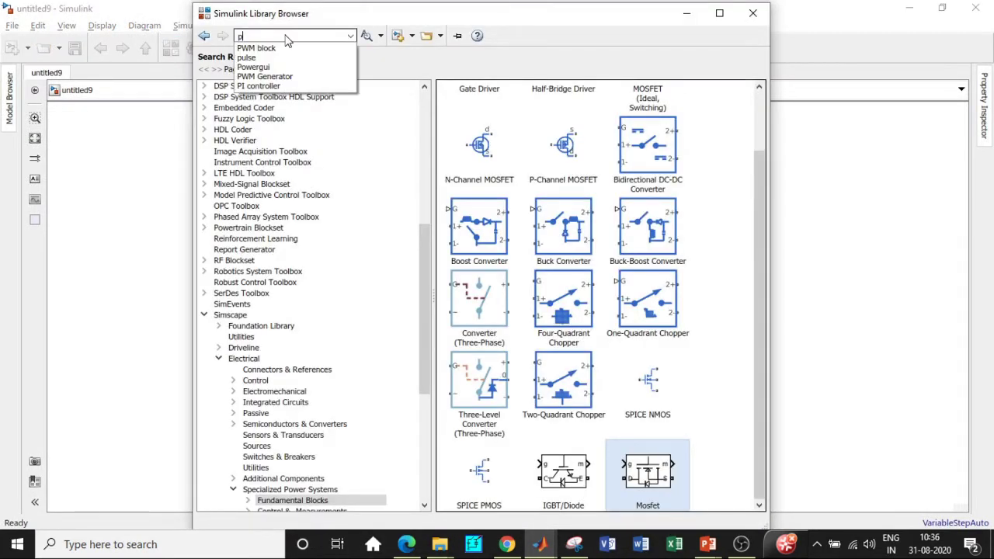
type("ower")
left_click(273, 48)
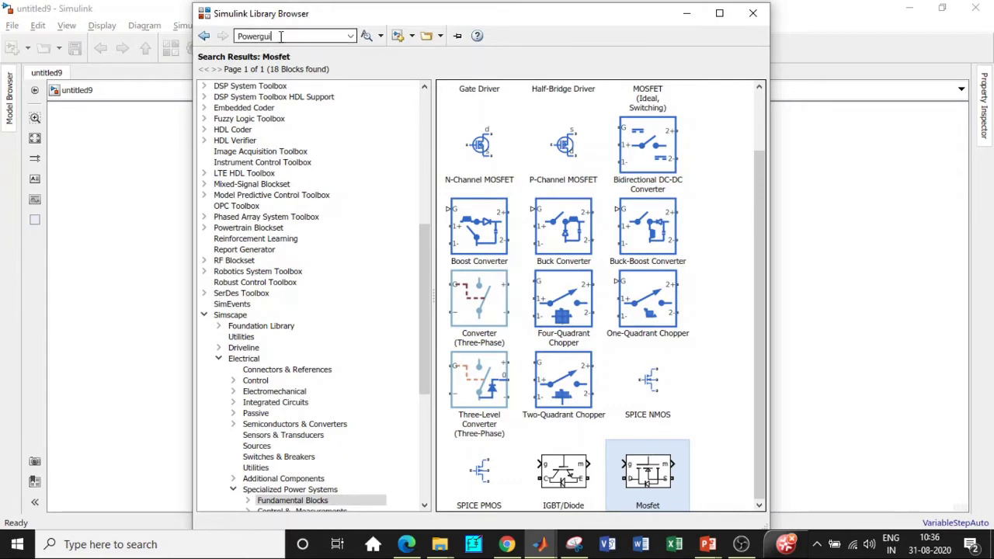
key("Return")
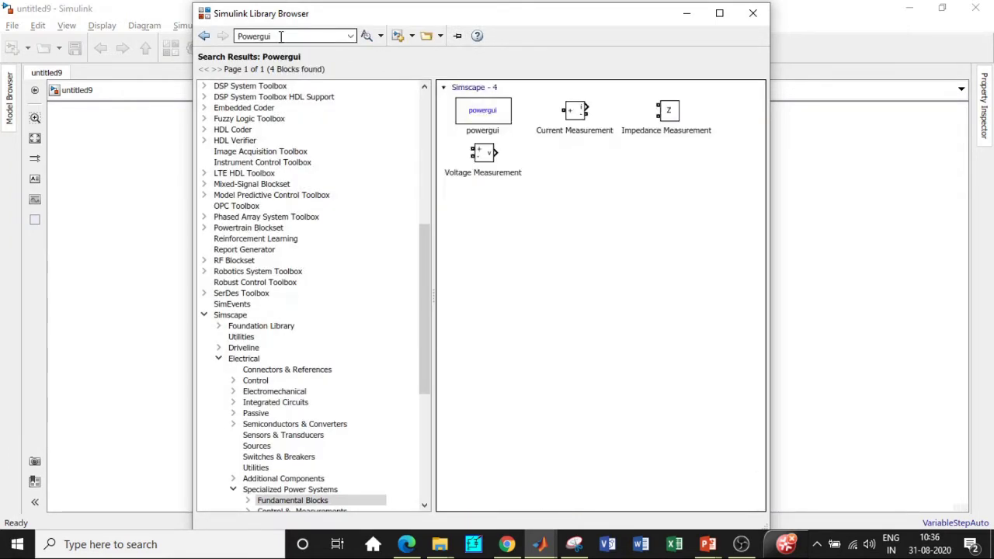
left_click(497, 120)
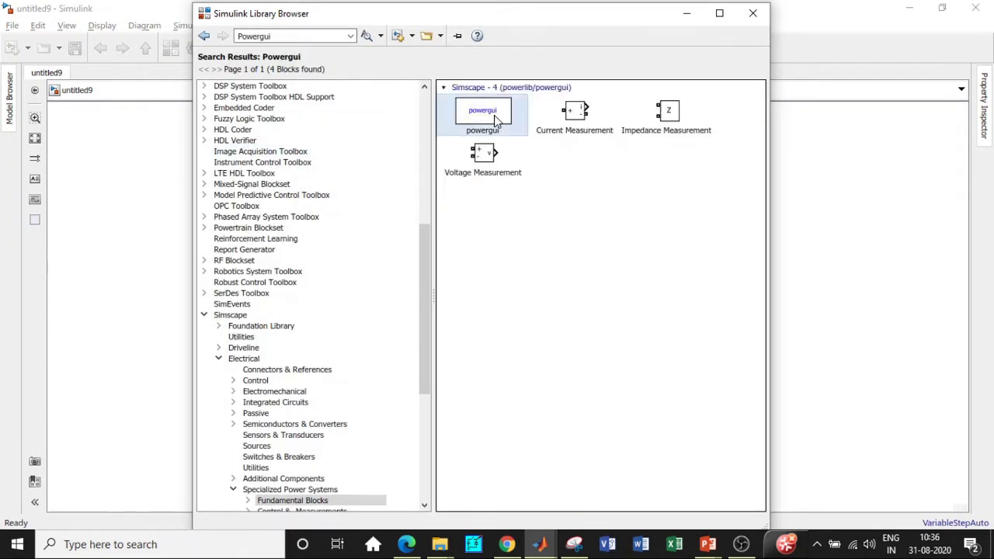
right_click(497, 120)
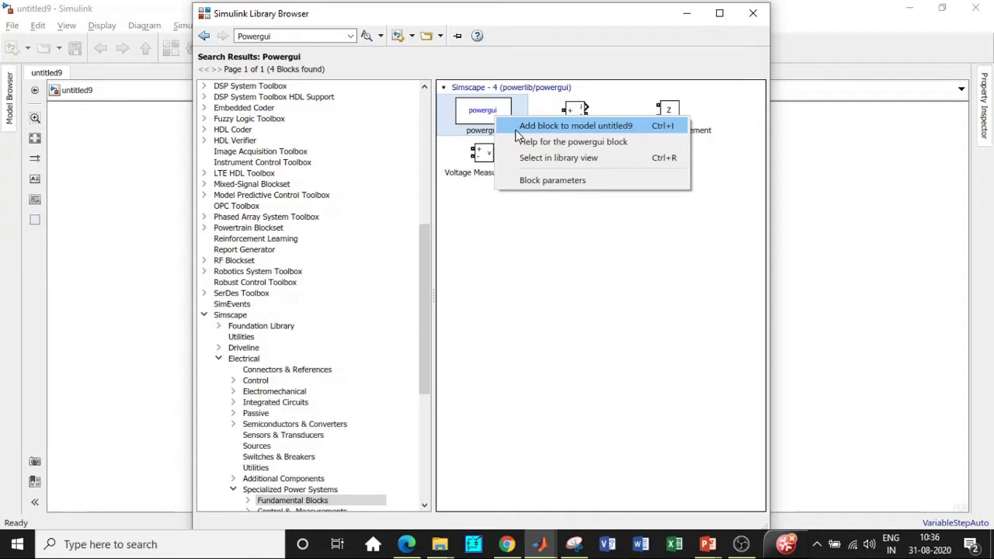
left_click(559, 125)
Step: Add the Voltage Measurement block from the Powergui search results to the model
left_click(495, 152)
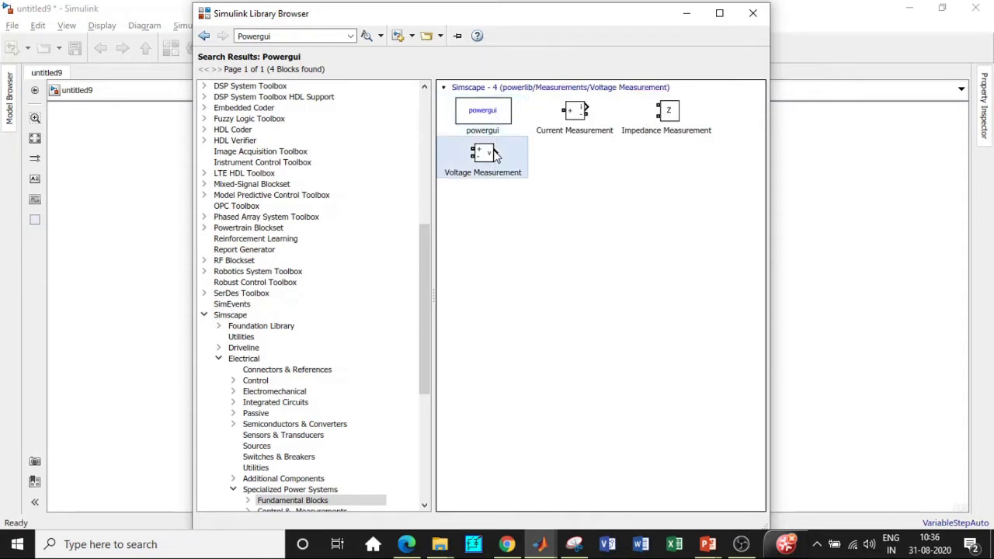
right_click(493, 151)
left_click(574, 161)
Step: Search the library for DC Voltage and add the powerlib DC Voltage Source block, the one with the battery symbol, to the model
left_click(283, 36)
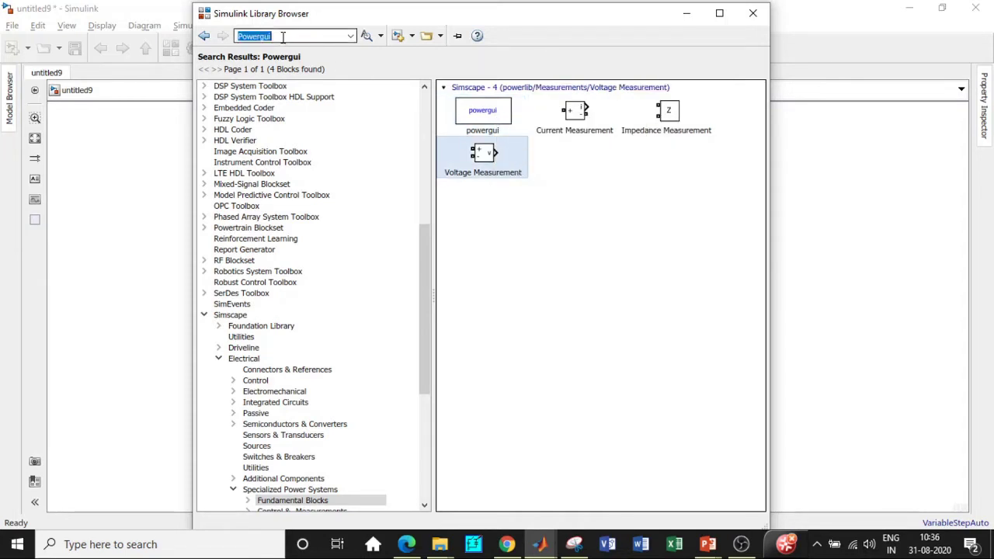
key("BackSpace")
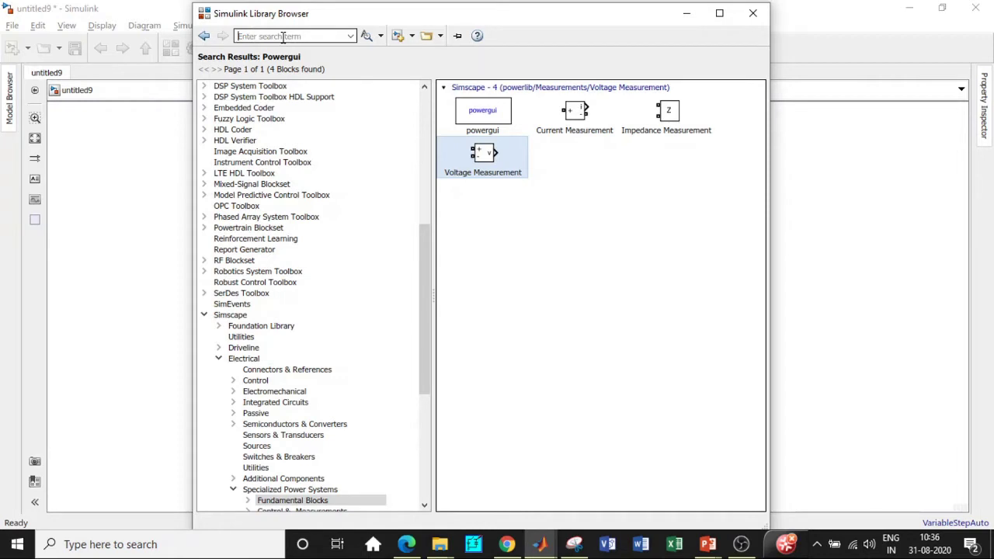
type("DC")
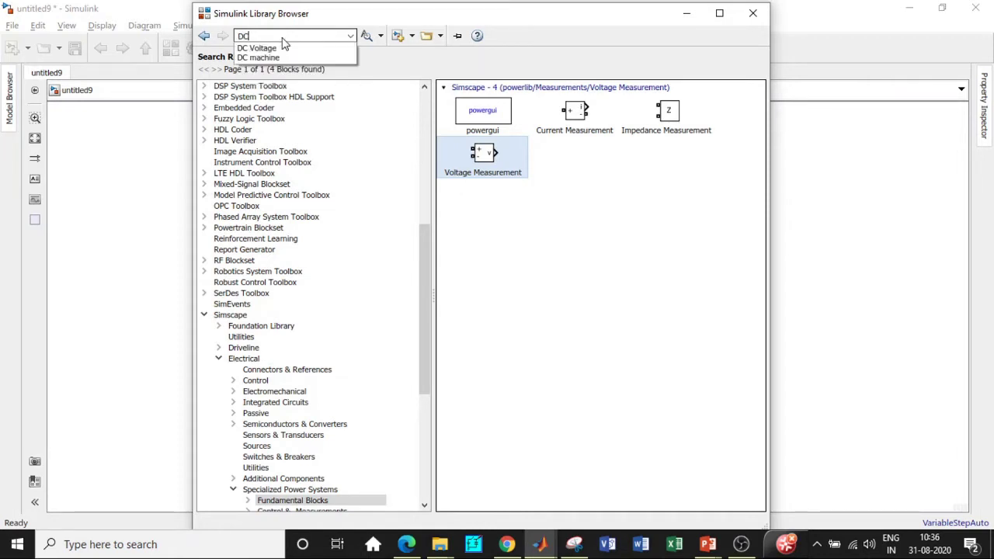
left_click(257, 48)
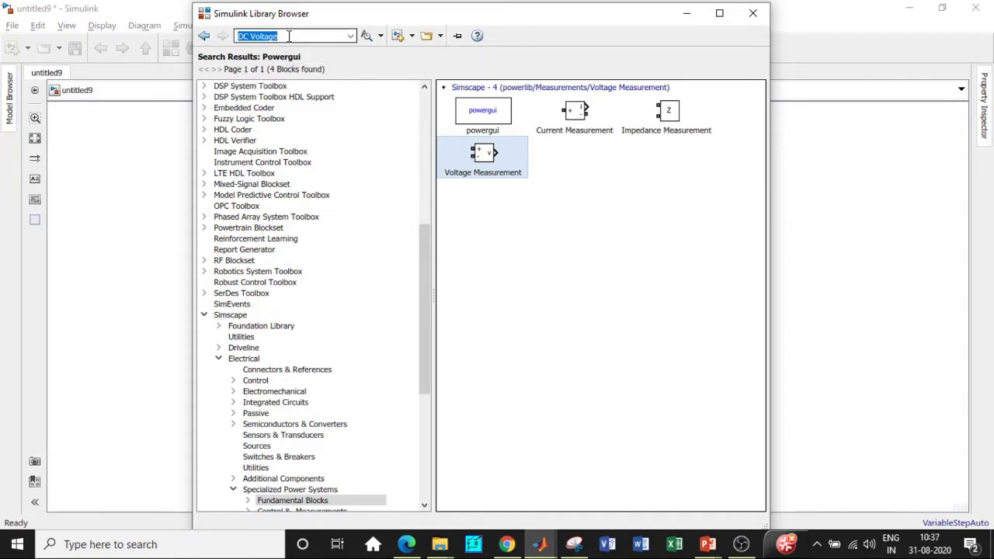
key("Return")
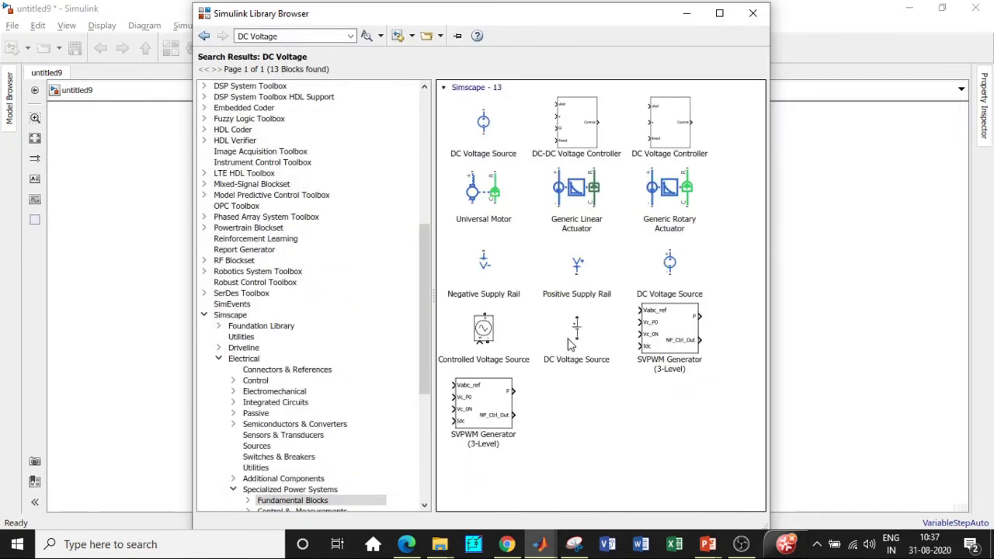
left_click(570, 344)
right_click(572, 346)
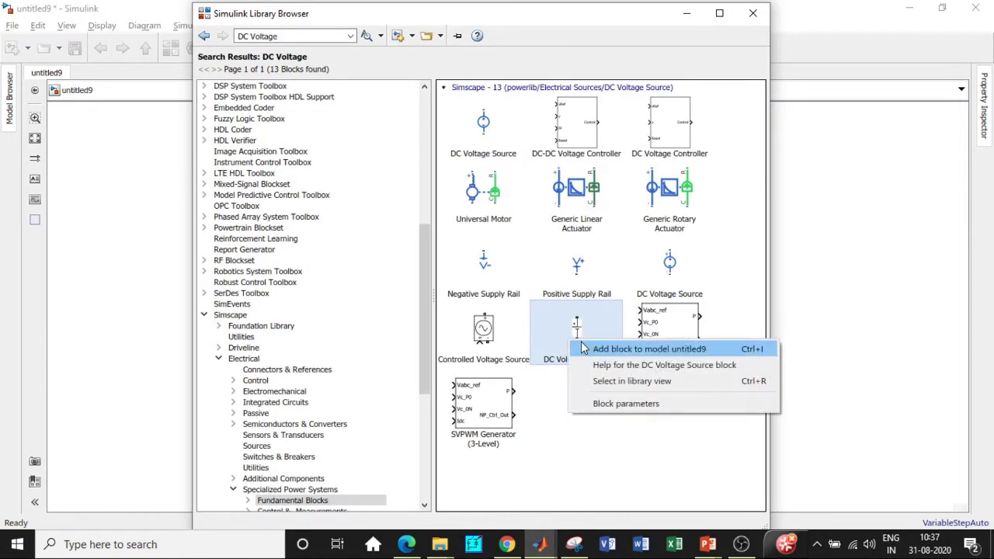
left_click(594, 350)
Step: Search the library for Mosfet and add the black Mosfet block with g and m ports to the model
double_click(295, 37)
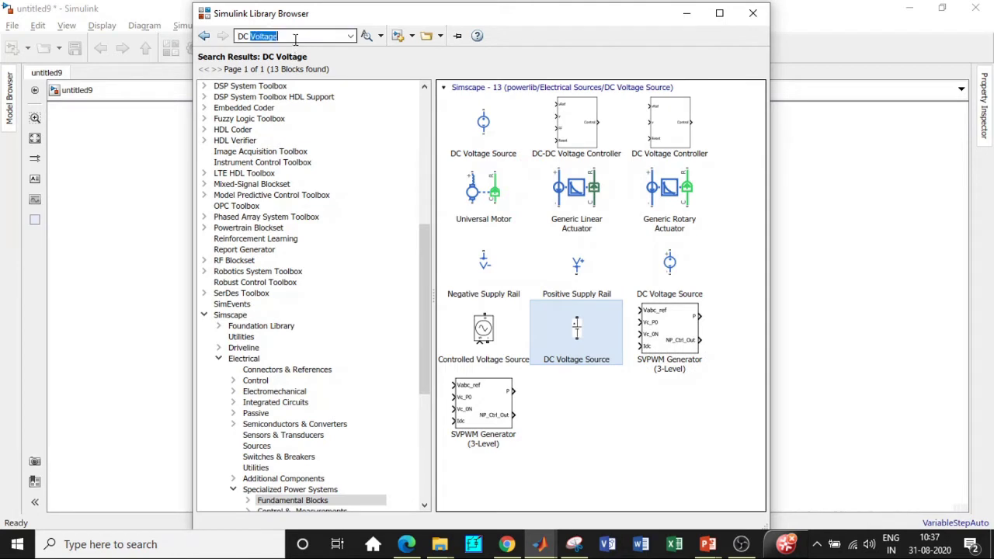
key("BackSpace")
type("mos")
left_click(260, 48)
key("Return")
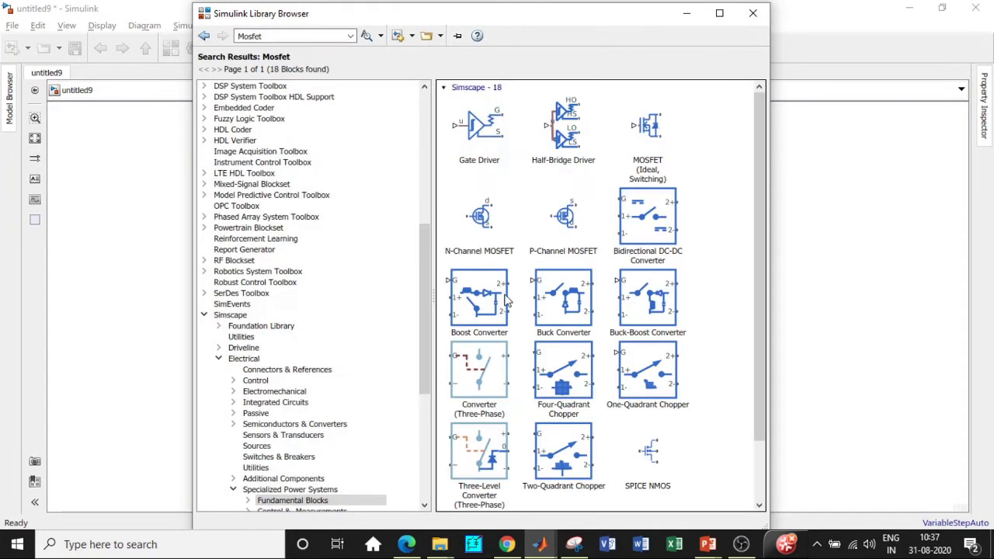
scroll(563, 314, "down", 2)
left_click(645, 476)
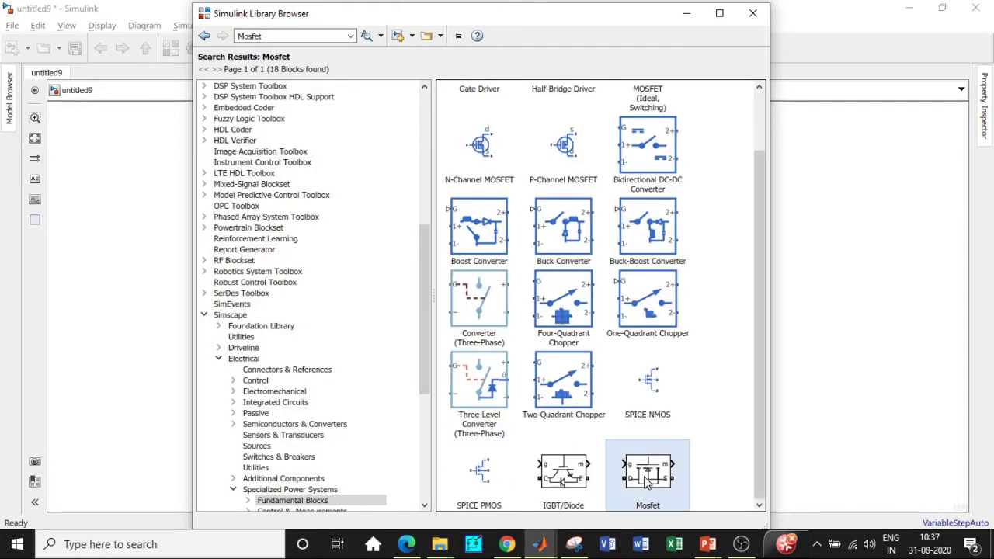
right_click(644, 477)
left_click(603, 371)
Step: Search the library for Series RLC and add the powerlib Series RLC Branch block to the model
double_click(280, 35)
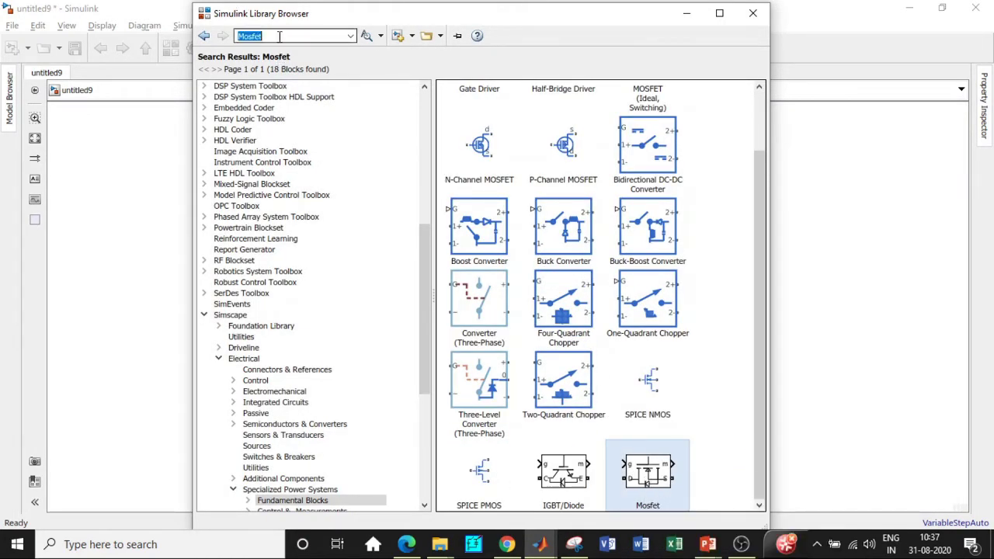
key("BackSpace")
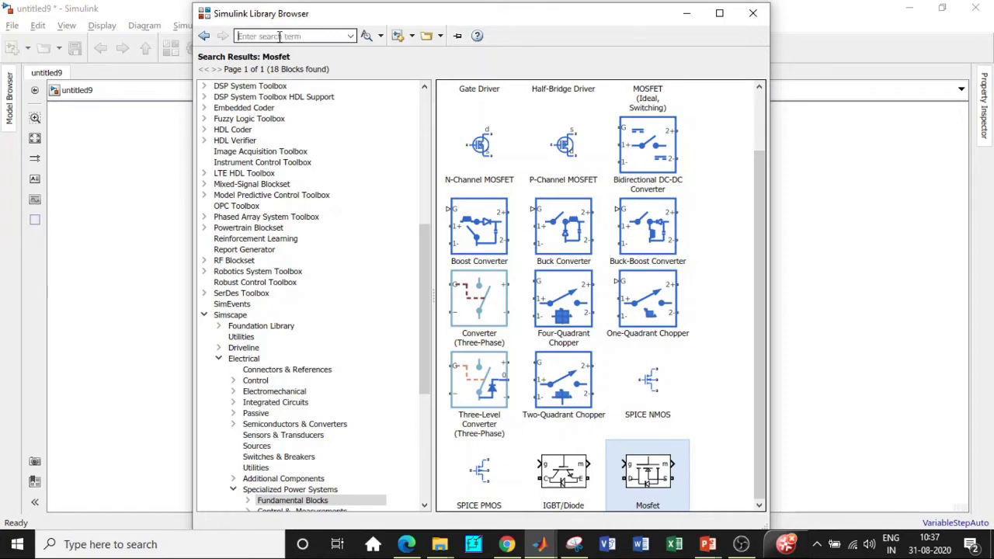
type("Se")
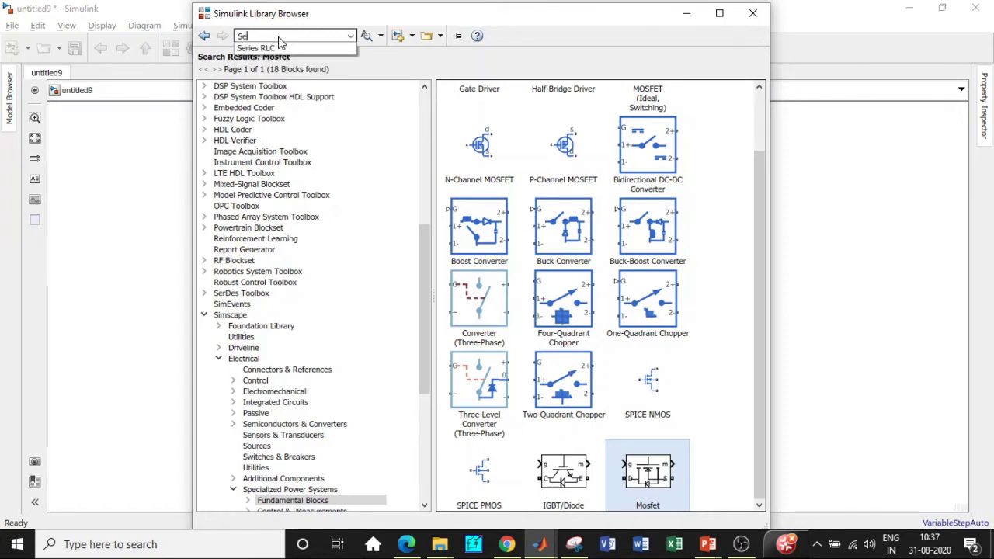
type("ri")
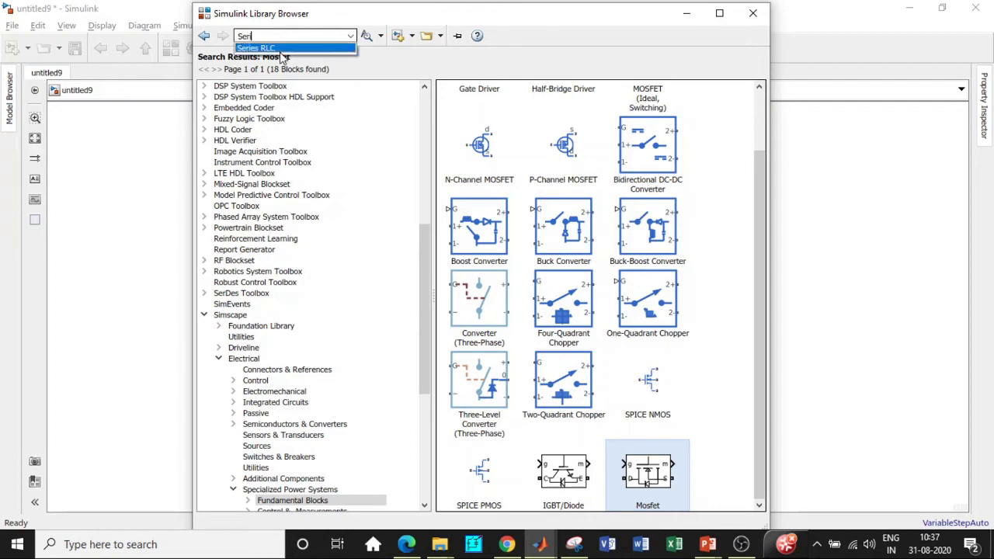
left_click(280, 49)
key("Return")
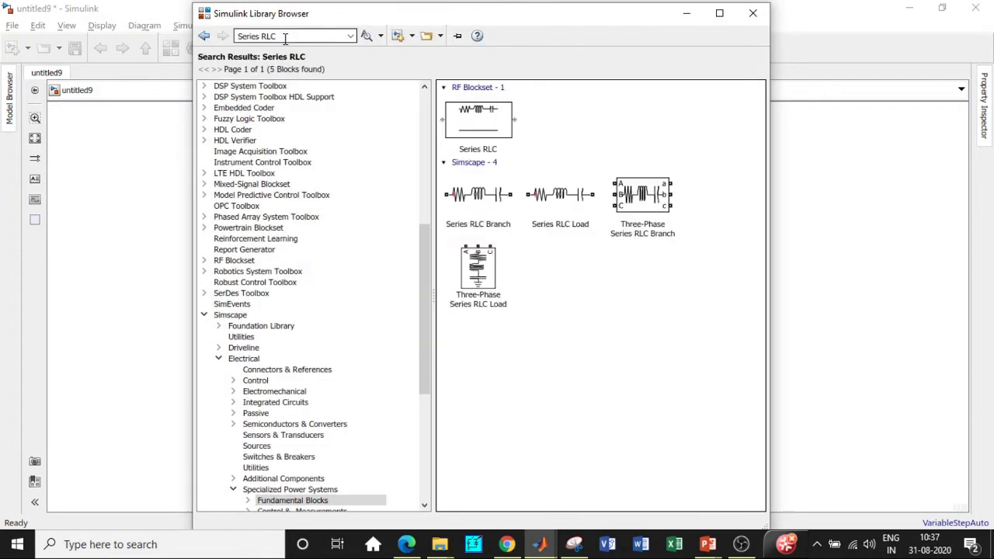
left_click(458, 194)
right_click(459, 194)
left_click(497, 195)
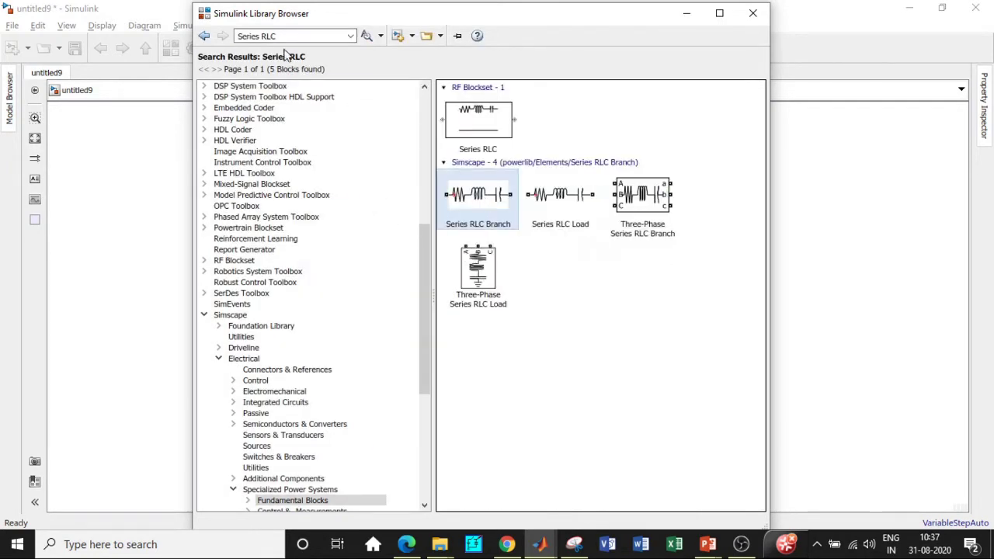
Step: Search the library for Scope and add the Scope block from Commonly Used Blocks to the model
left_click(286, 36)
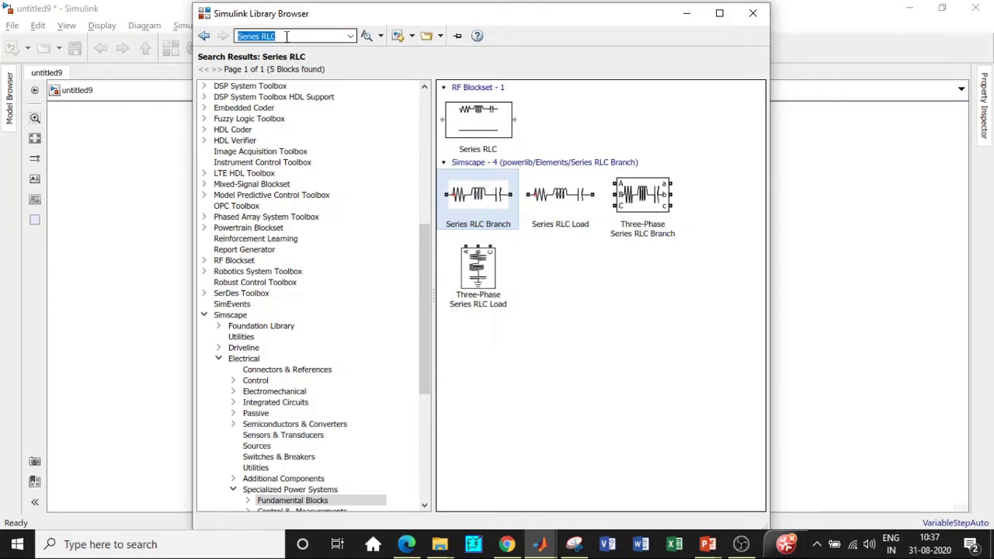
key("BackSpace")
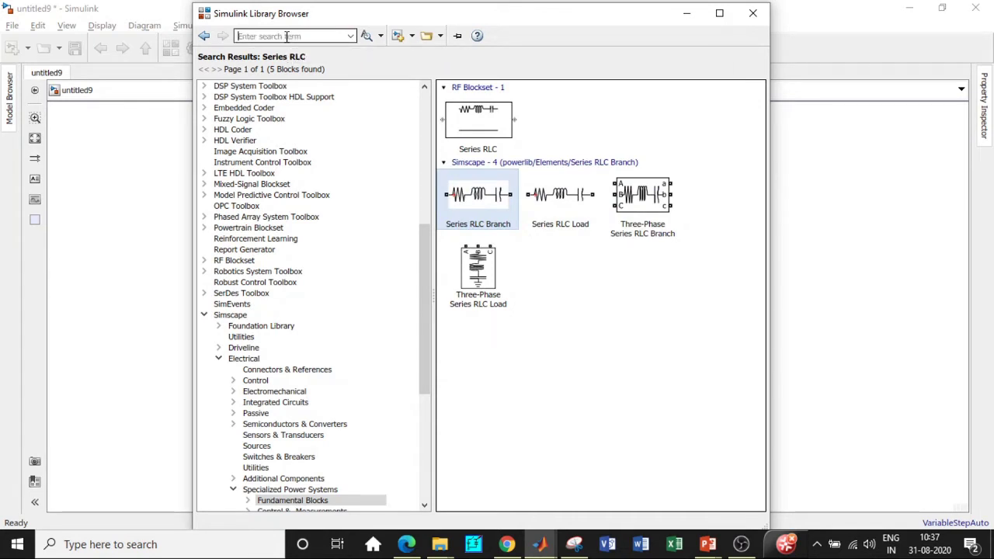
type("Sc")
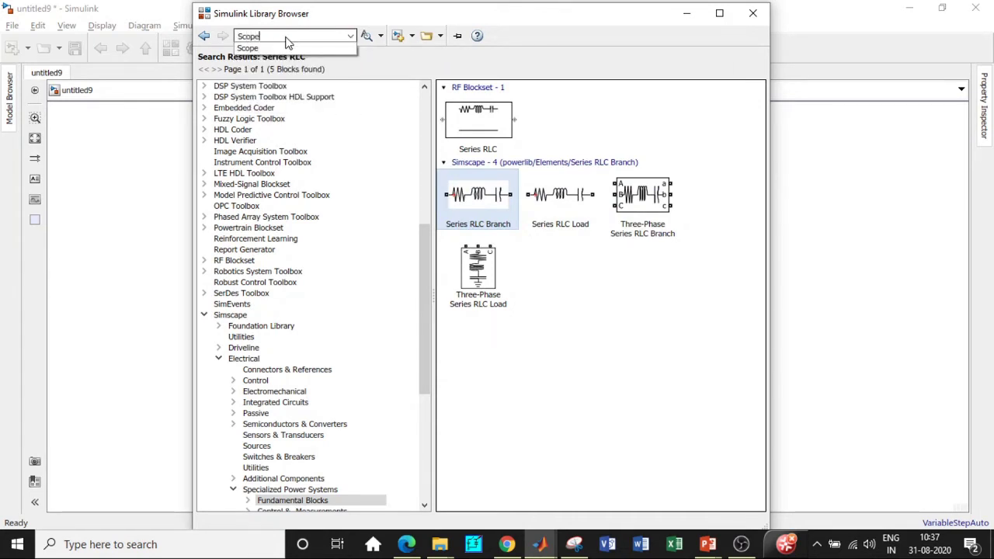
type("ope")
left_click(276, 48)
key("Return")
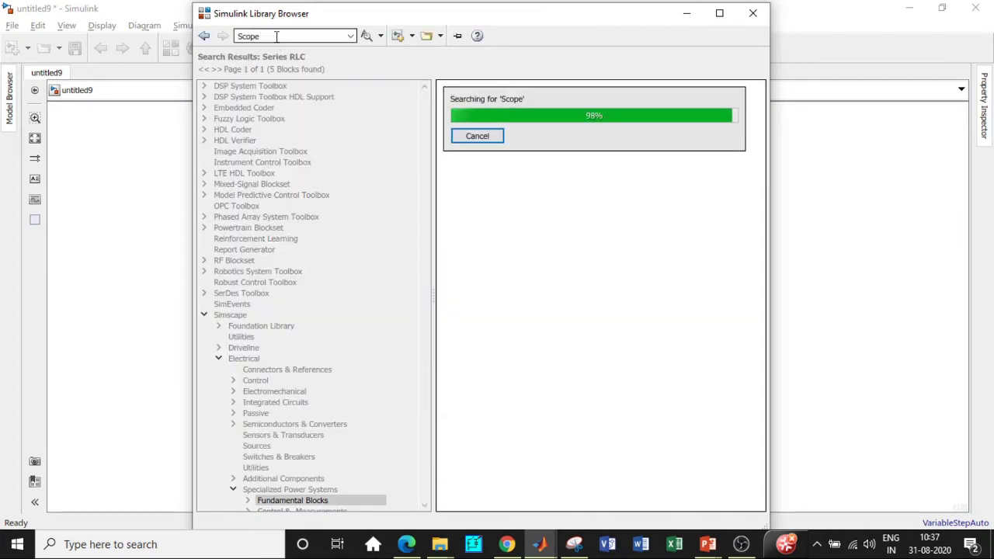
left_click(506, 130)
right_click(508, 129)
left_click(240, 36)
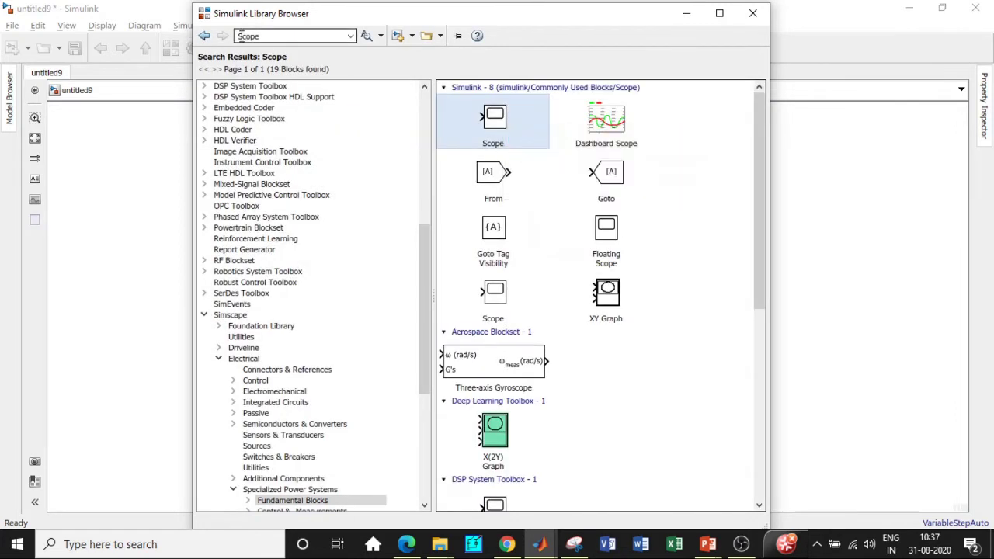
double_click(261, 36)
type("linea")
key("BackSpace")
key("BackSpace")
key("BackSpace")
key("BackSpace")
key("BackSpace")
Step: Search the library for transformer and add the Linear Transformer block to the model
type("tra")
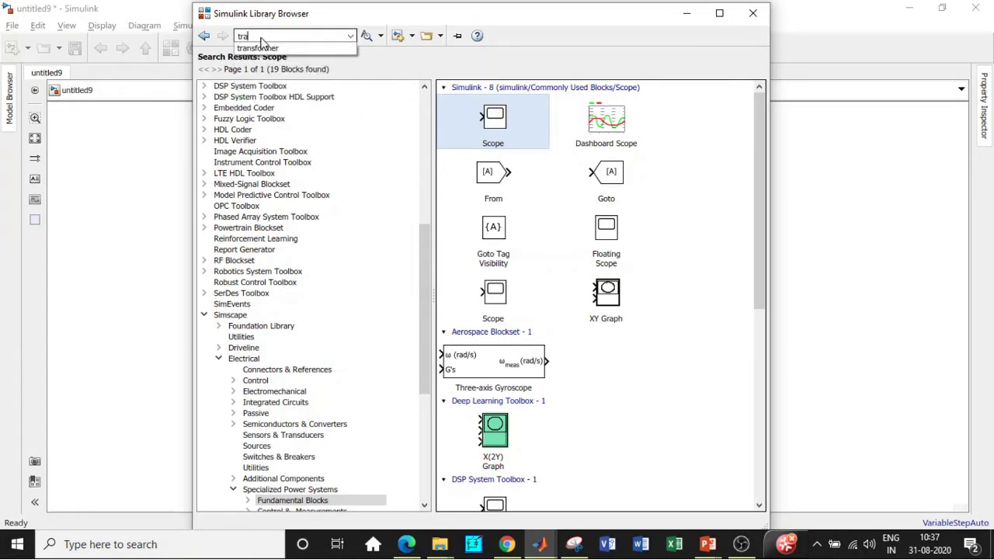
left_click(258, 48)
key("Return")
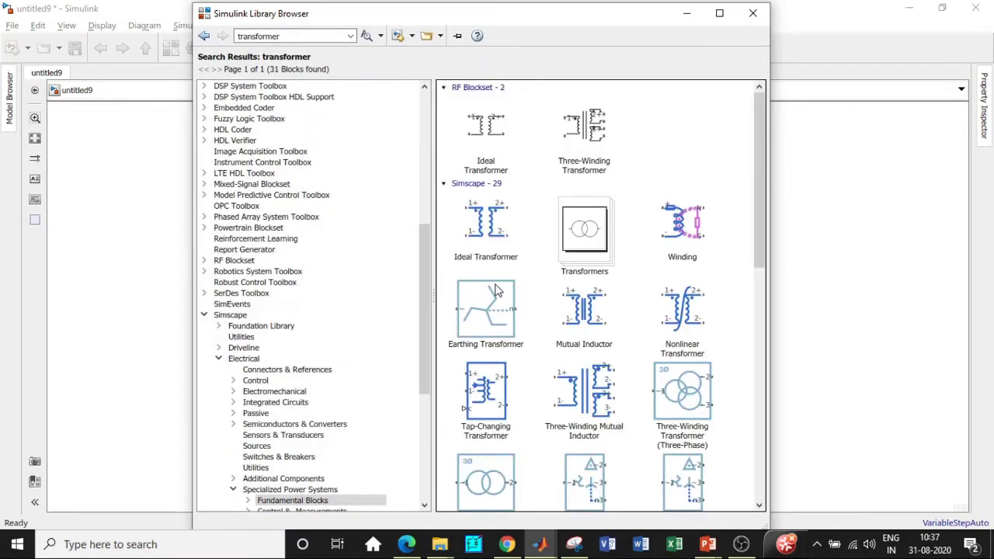
scroll(508, 267, "down", 3)
scroll(529, 305, "down", 1)
right_click(603, 284)
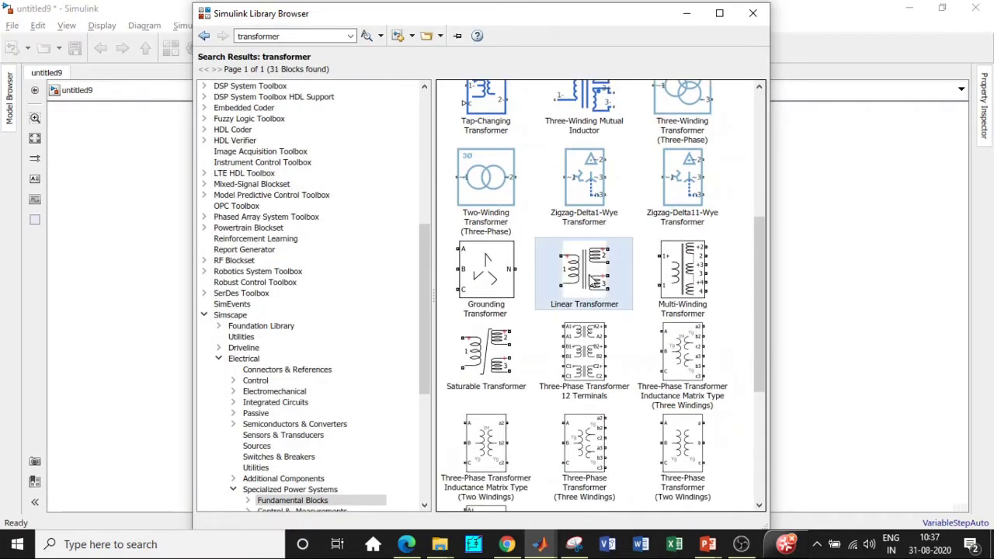
left_click(621, 285)
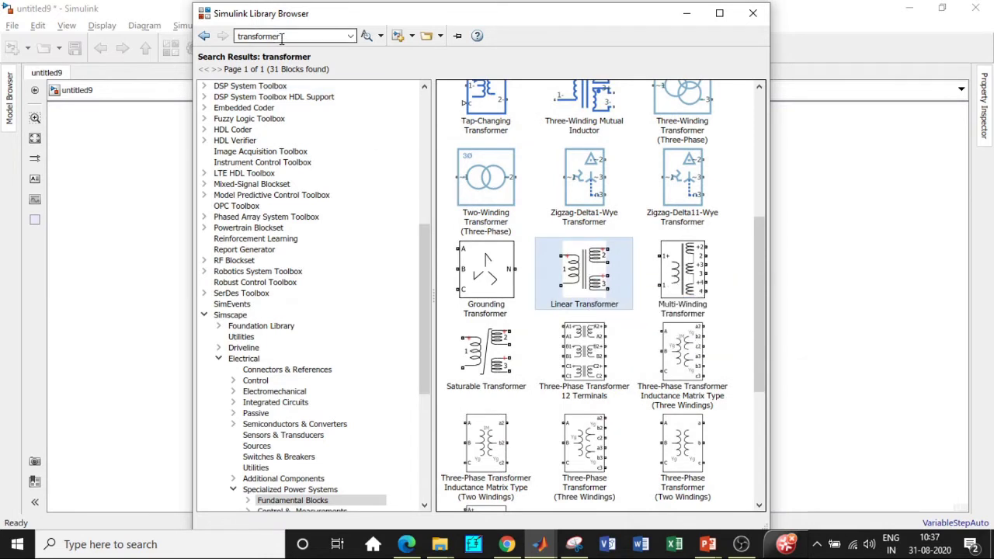
Step: Search the library for Diode and add the black powerlib Diode block with the m port to the model
double_click(281, 36)
key("BackSpace")
type("diod")
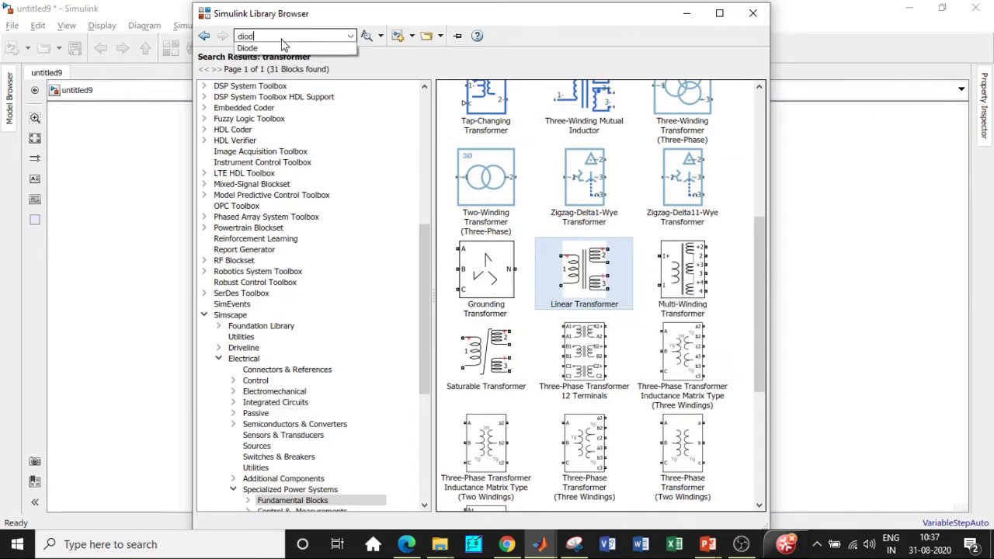
type("e")
left_click(272, 47)
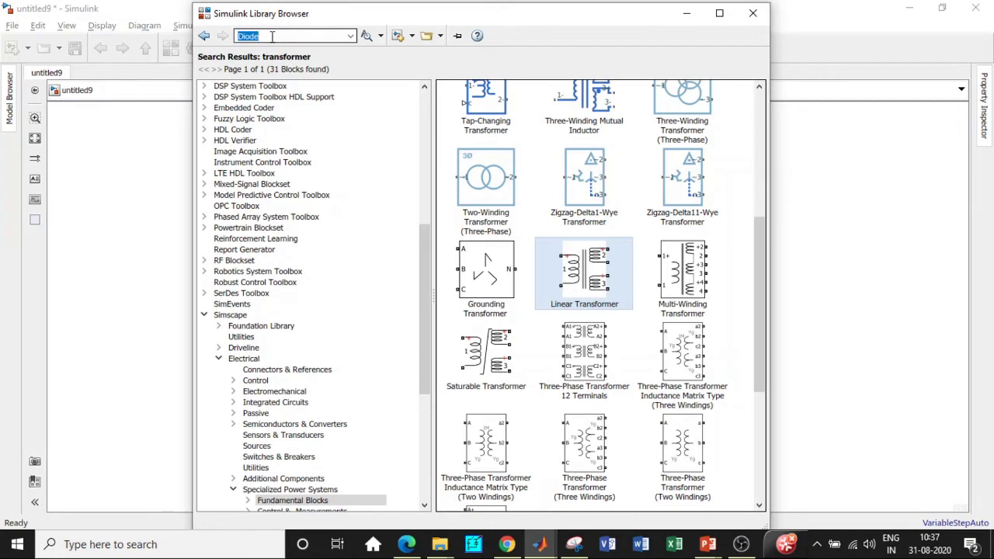
key("Return")
scroll(613, 284, "down", 5)
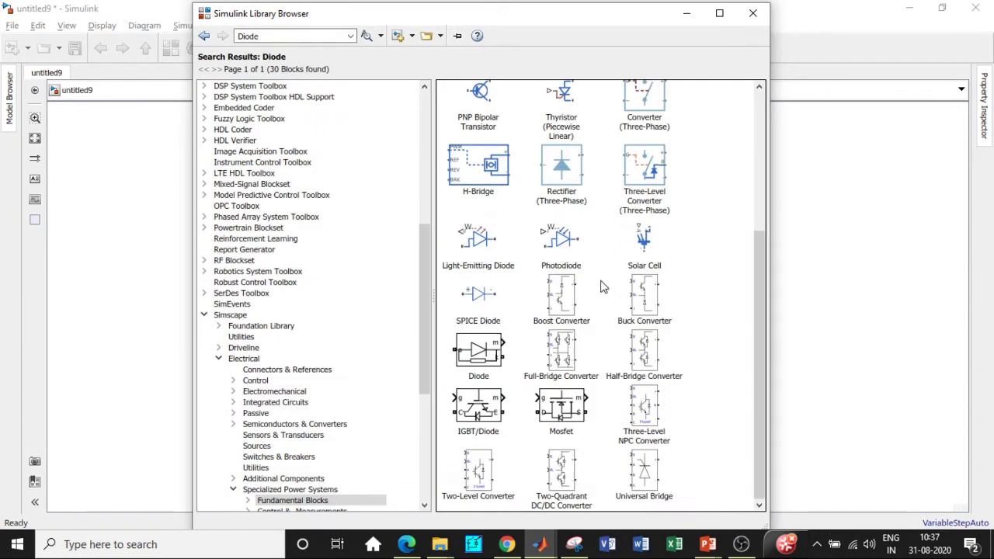
left_click(490, 354)
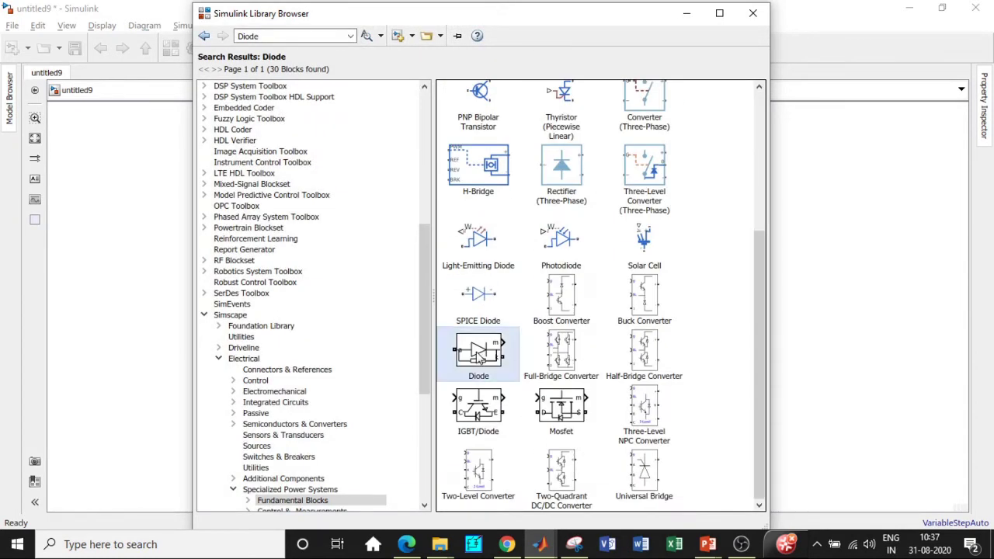
Step: Search the library for Constant and add the Constant block from Commonly Used Blocks to the model
double_click(263, 36)
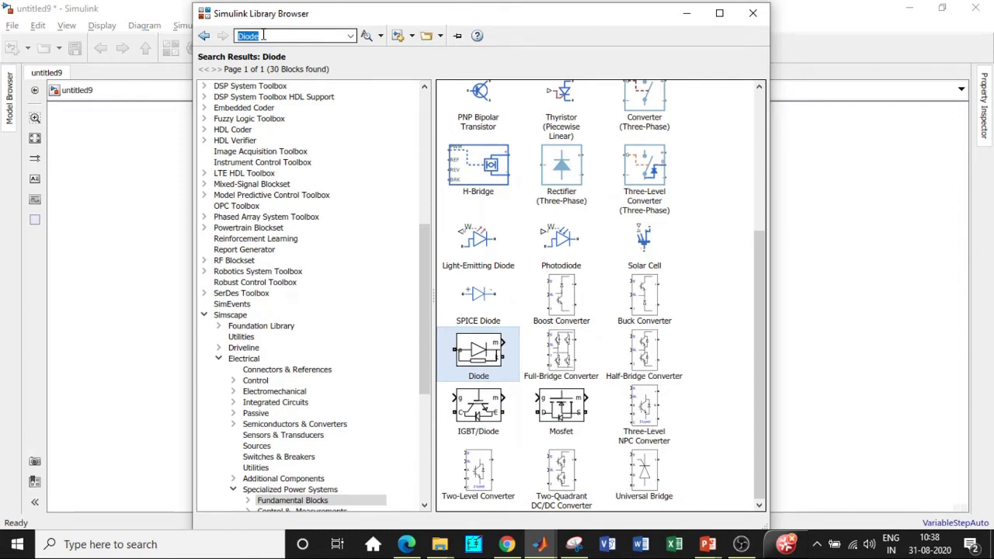
key("BackSpace")
type("cons")
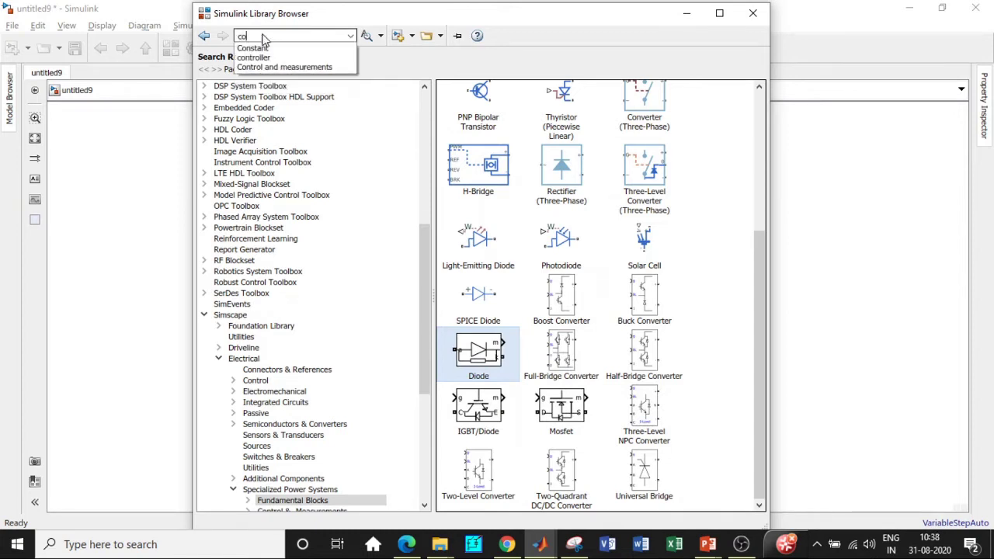
left_click(257, 48)
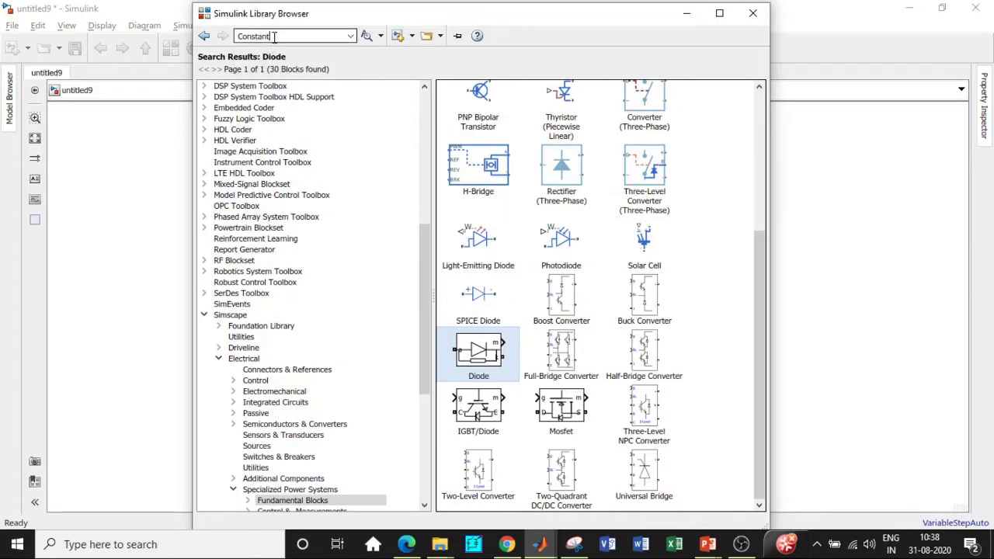
key("Return")
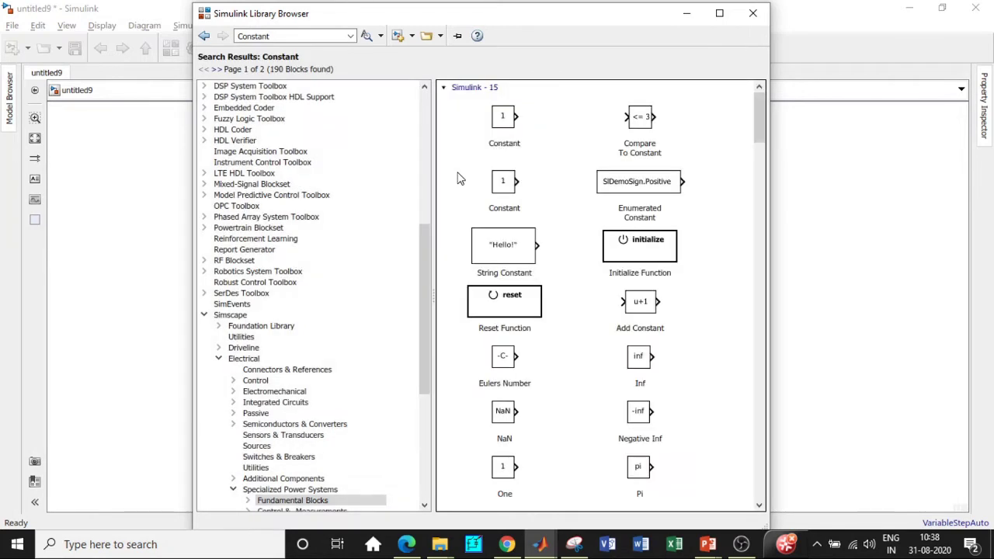
right_click(504, 118)
left_click(528, 132)
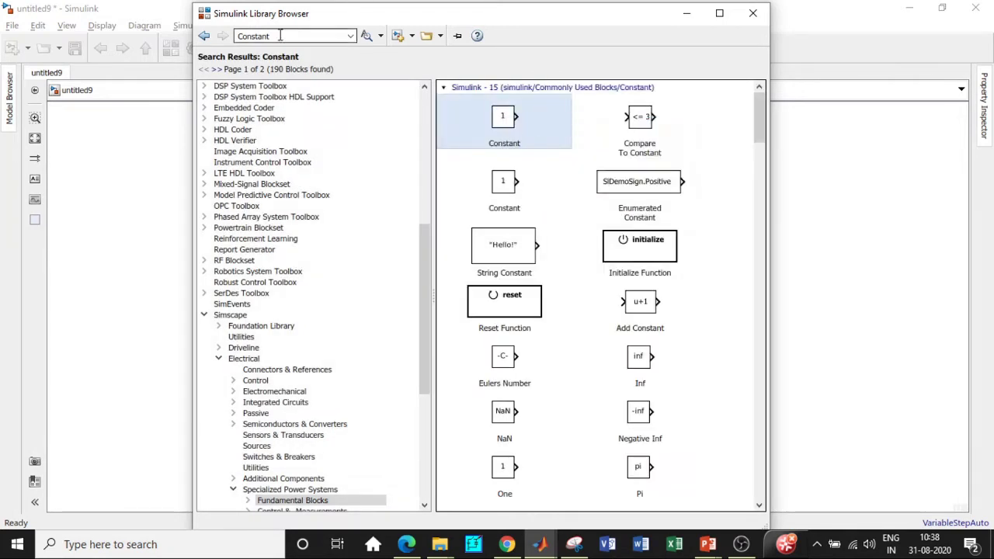
Step: Search the library for controller and add the continuous PID Controller block to the model
left_click(276, 35)
key("BackSpace")
type("co")
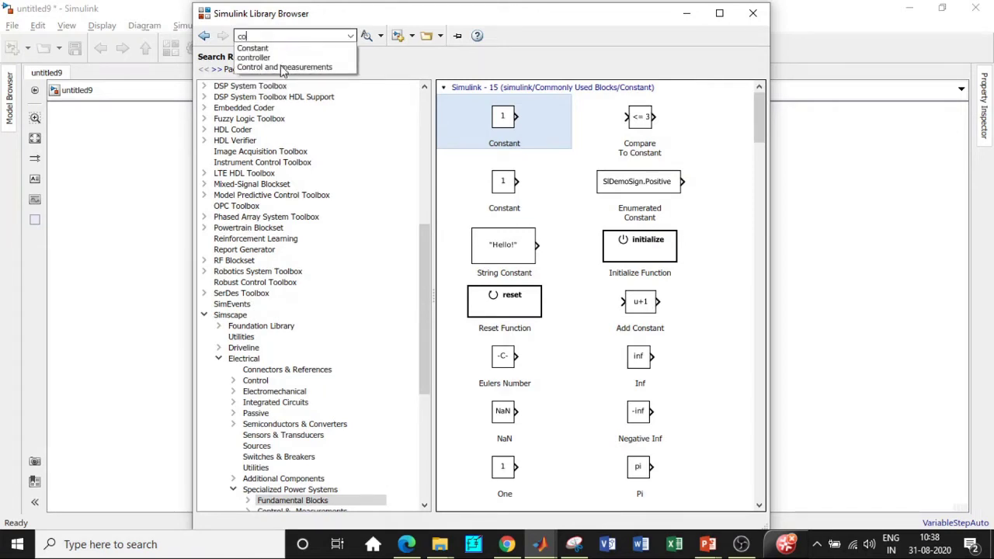
left_click(279, 58)
key("Return")
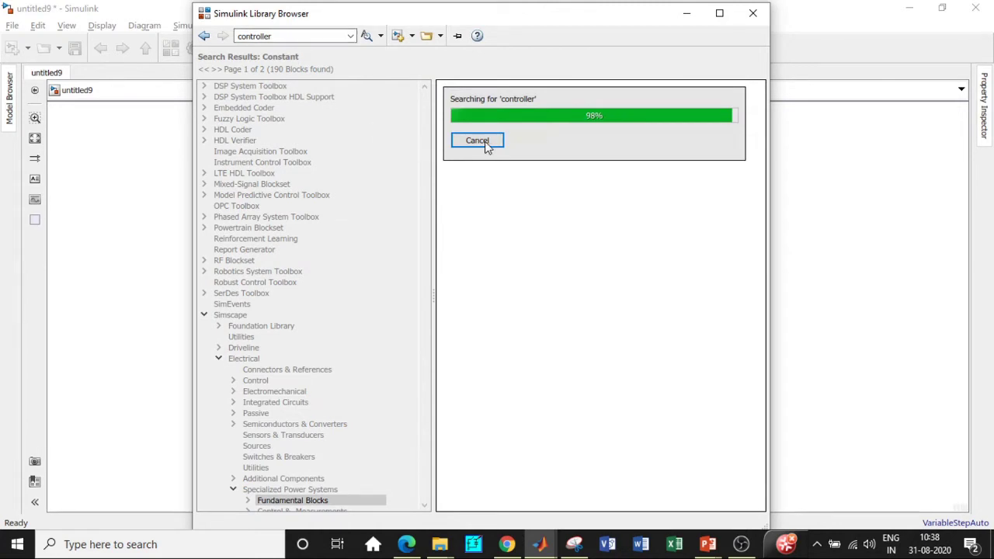
right_click(503, 127)
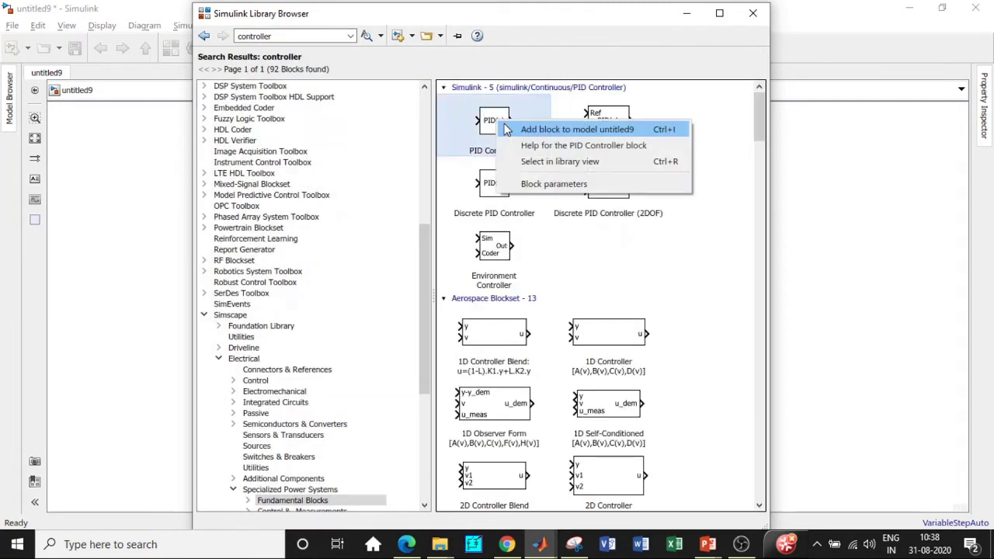
left_click(508, 129)
Step: Search the library for sum and add the Subtract block from Math Operations to the model
double_click(284, 36)
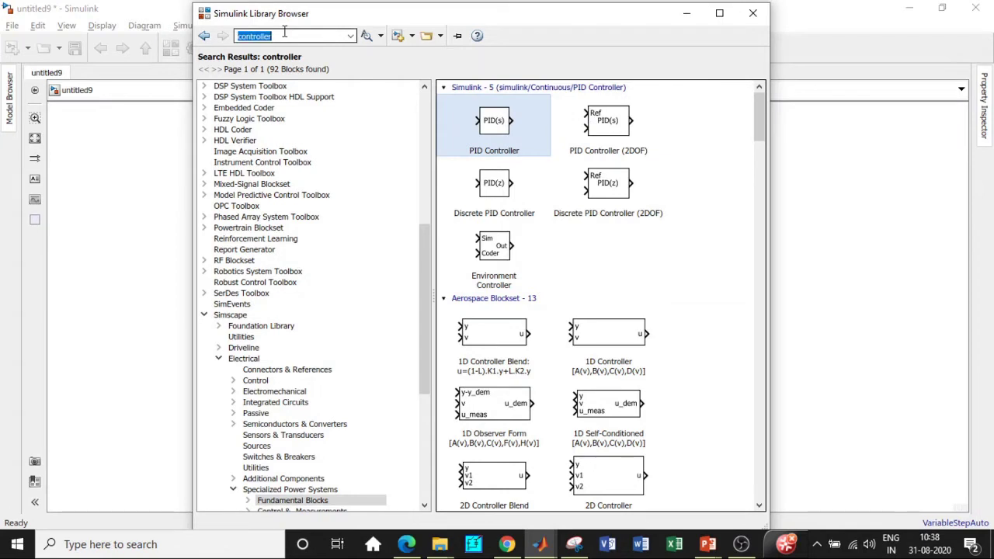
key("BackSpace")
type("su")
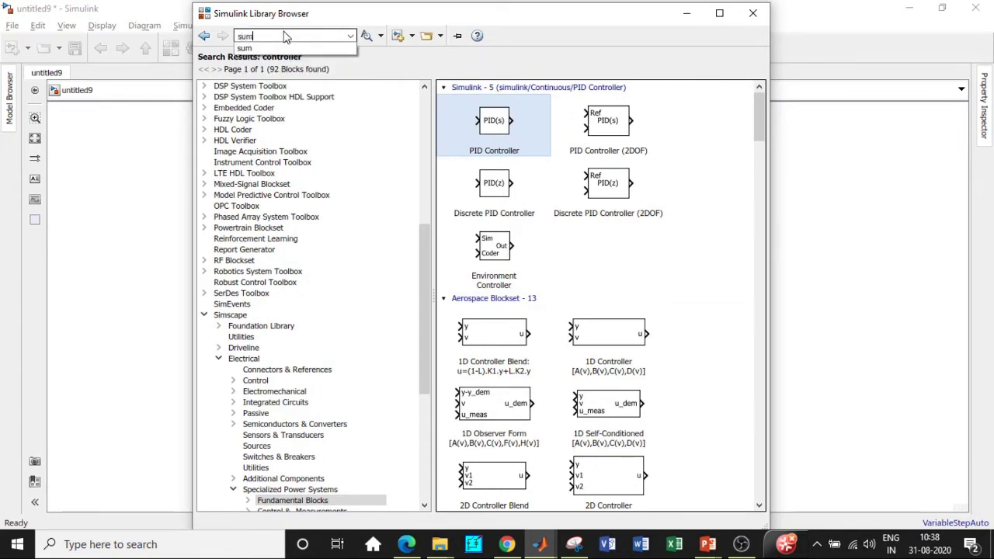
type("m")
left_click(284, 49)
double_click(287, 33)
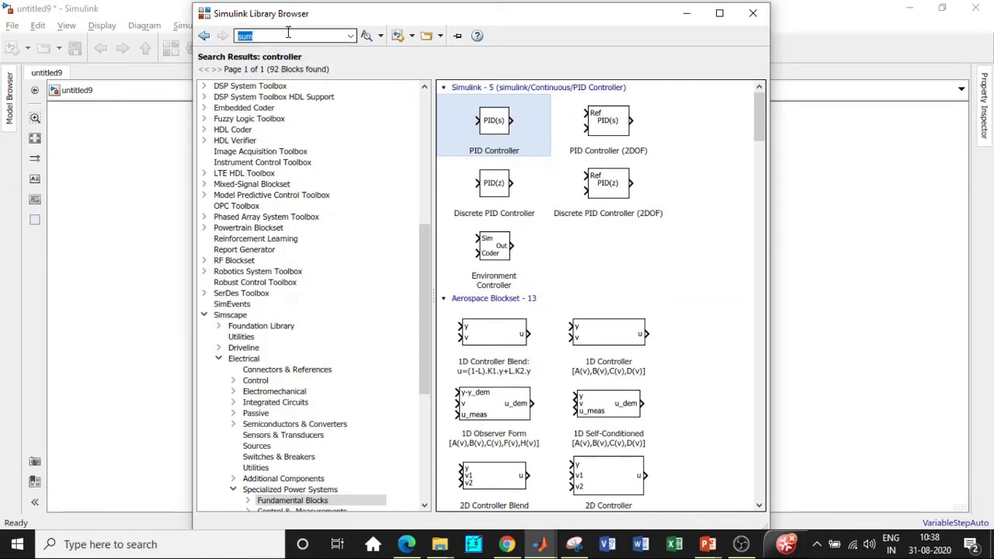
key("Return")
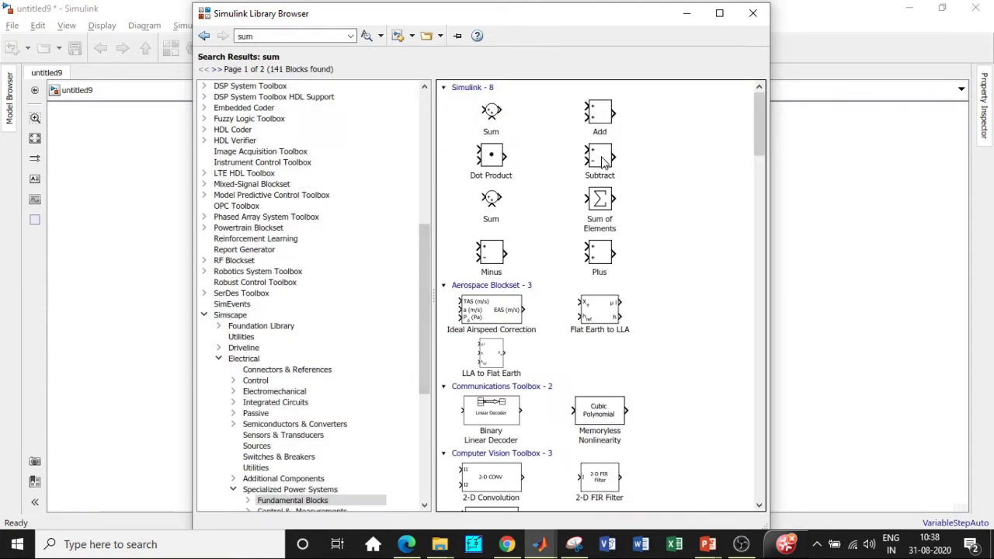
right_click(618, 164)
left_click(618, 167)
Step: Search the library for abs and add the Abs block from Math Operations to the model
double_click(287, 35)
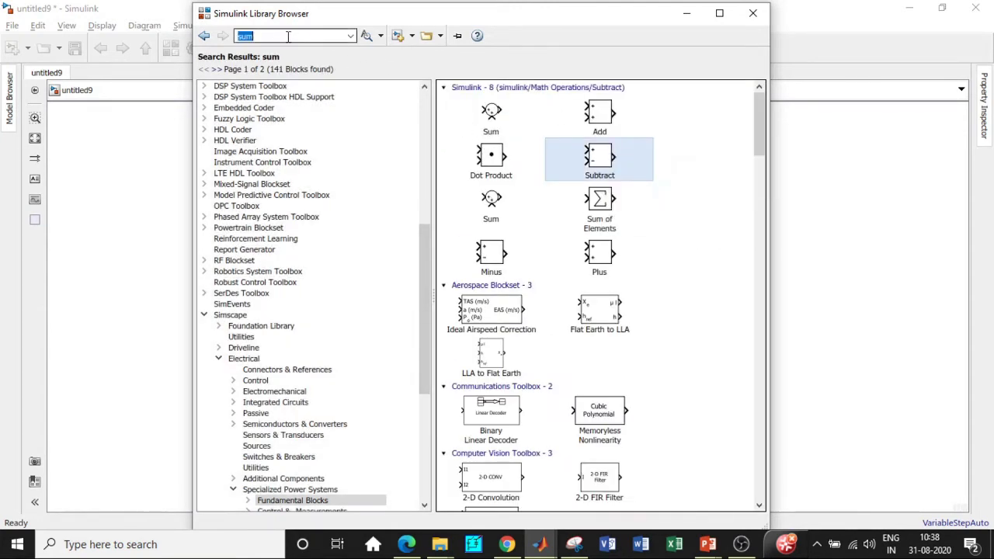
key("BackSpace")
type("abs")
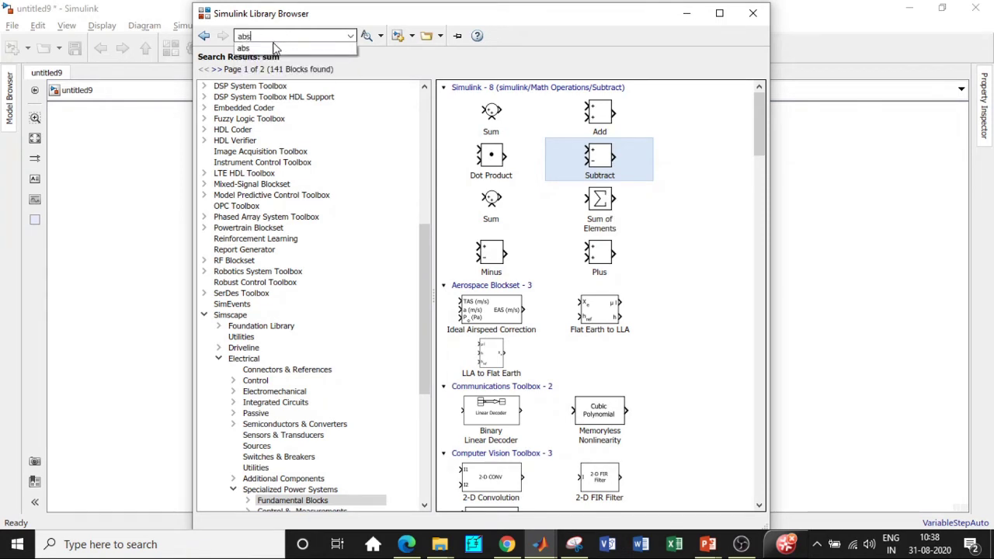
double_click(271, 36)
key("Return")
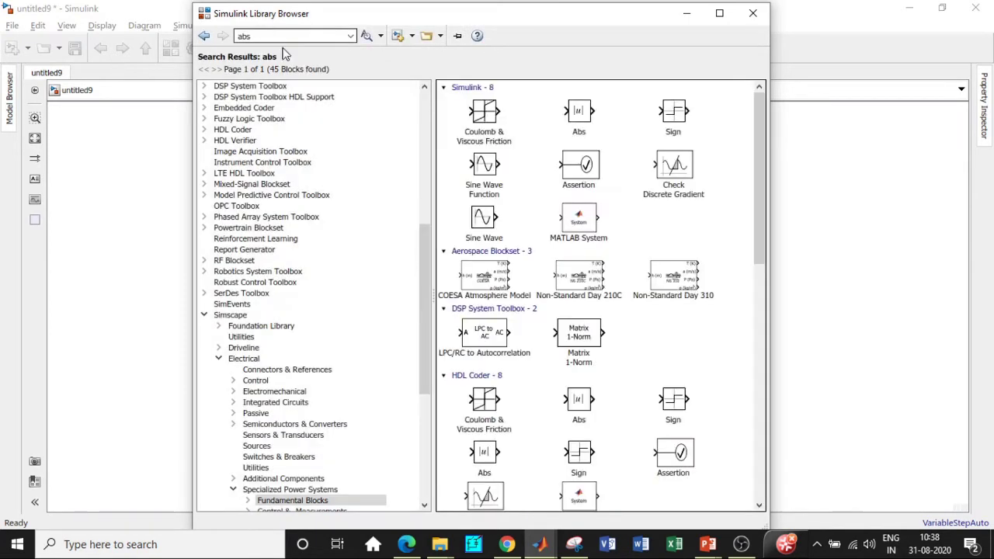
left_click(592, 116)
right_click(593, 118)
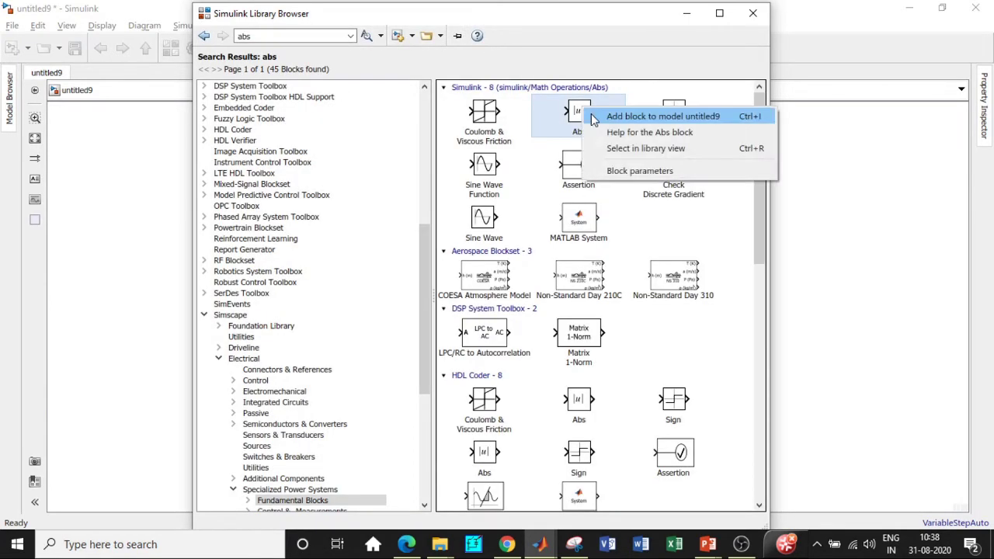
left_click(593, 116)
Step: Search the library for Repeating sequence and add the Repeating Sequence block from Sources to the model
double_click(309, 37)
key("BackSpace")
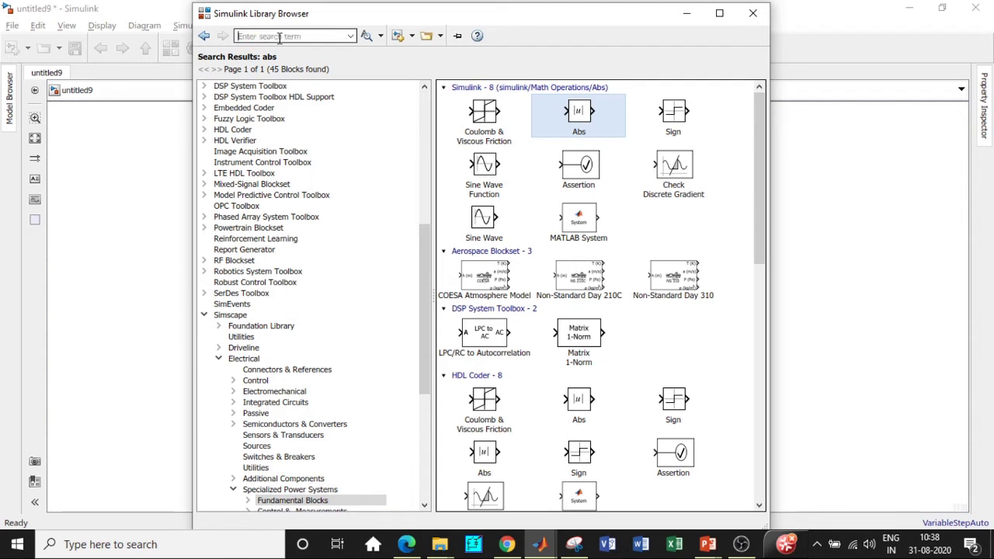
type("repe")
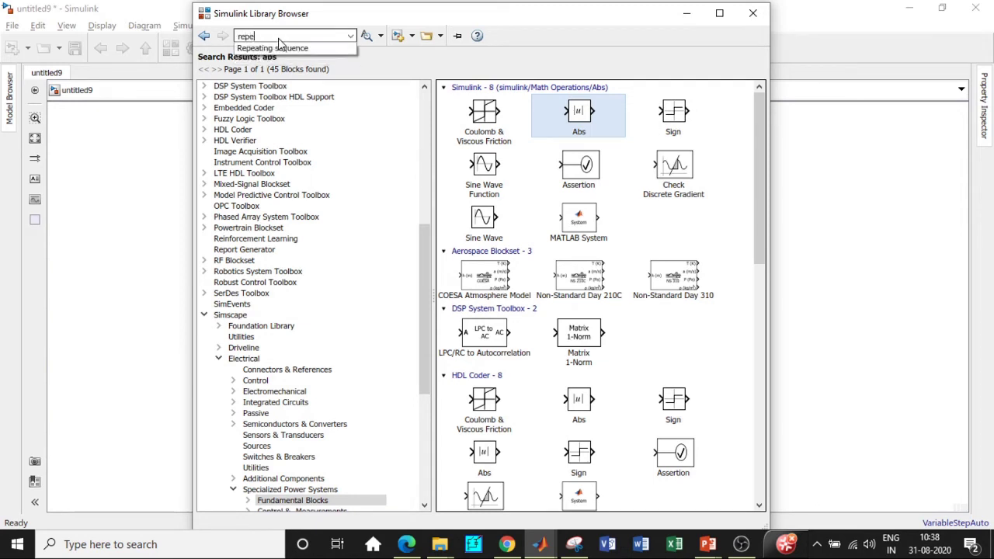
left_click(273, 48)
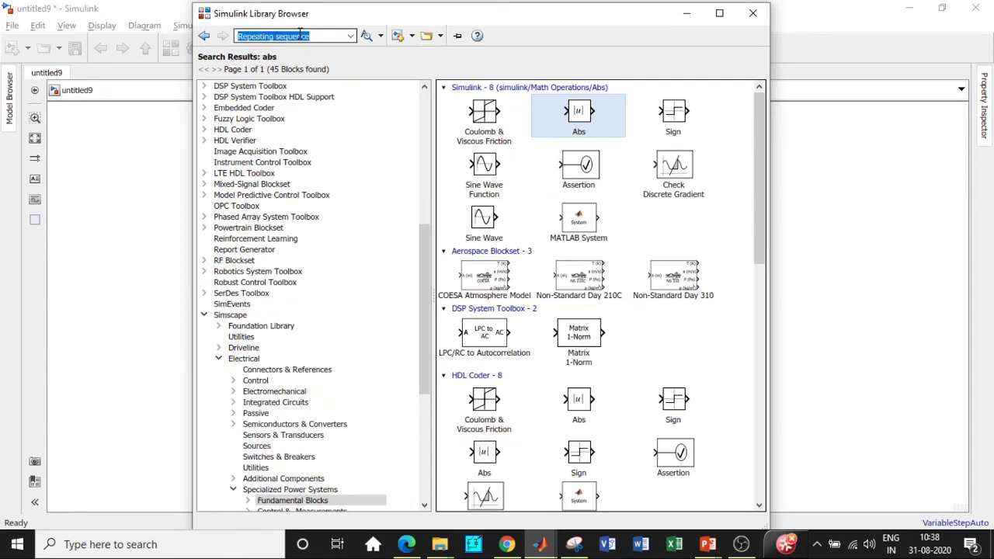
left_click(299, 37)
key("Return")
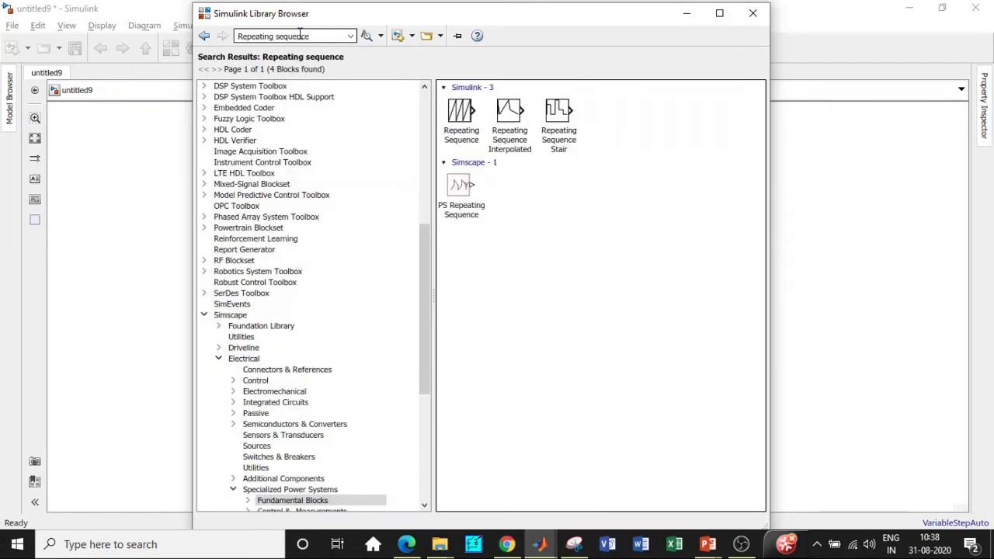
right_click(458, 117)
Step: Search the library for Relational operator and add the GreaterThanOrEqual block to the model
left_click(322, 37)
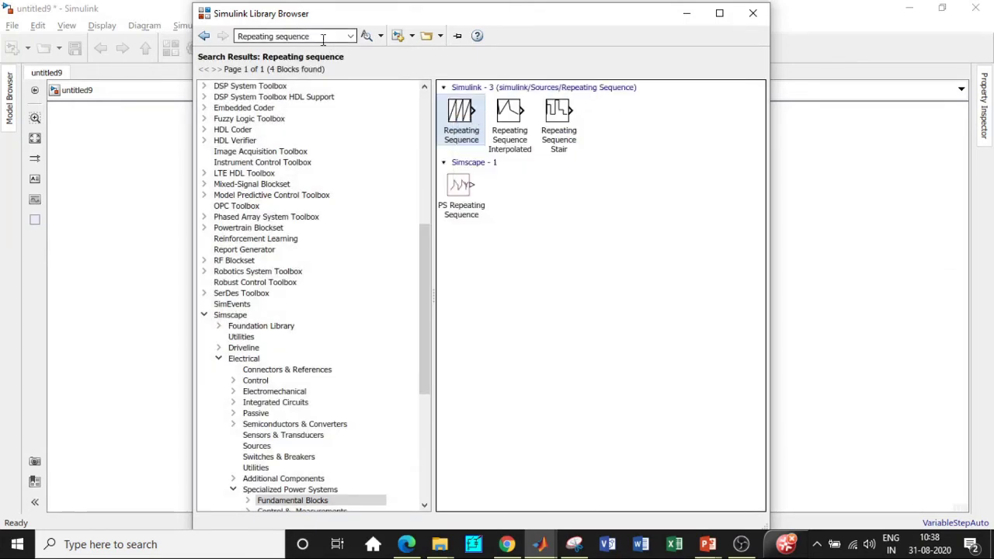
left_click(322, 37)
key("BackSpace")
type("rela")
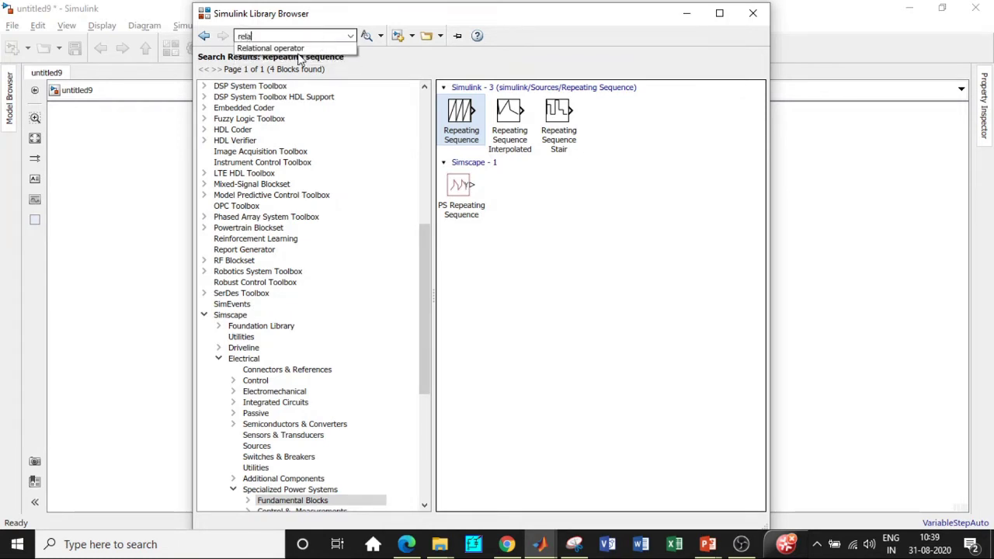
left_click(299, 48)
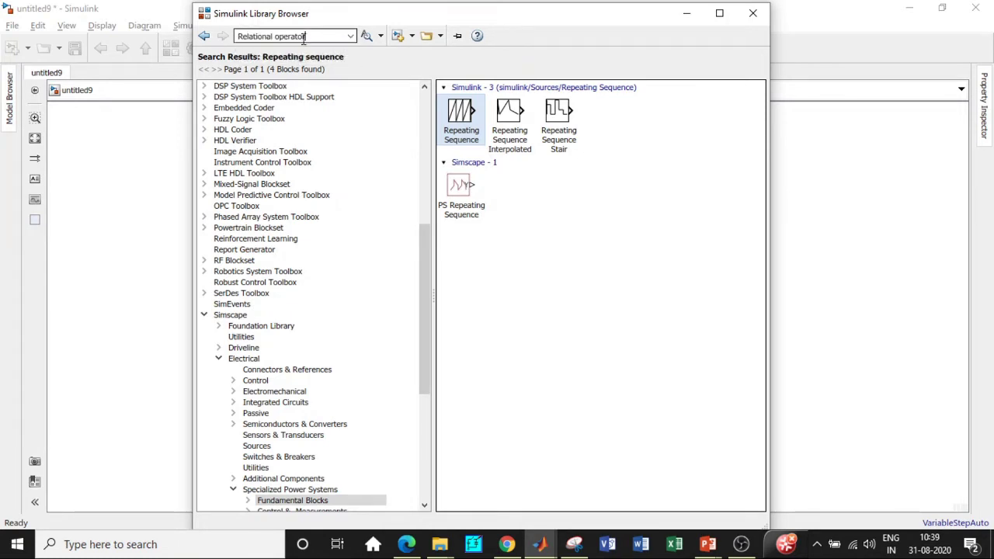
key("Return")
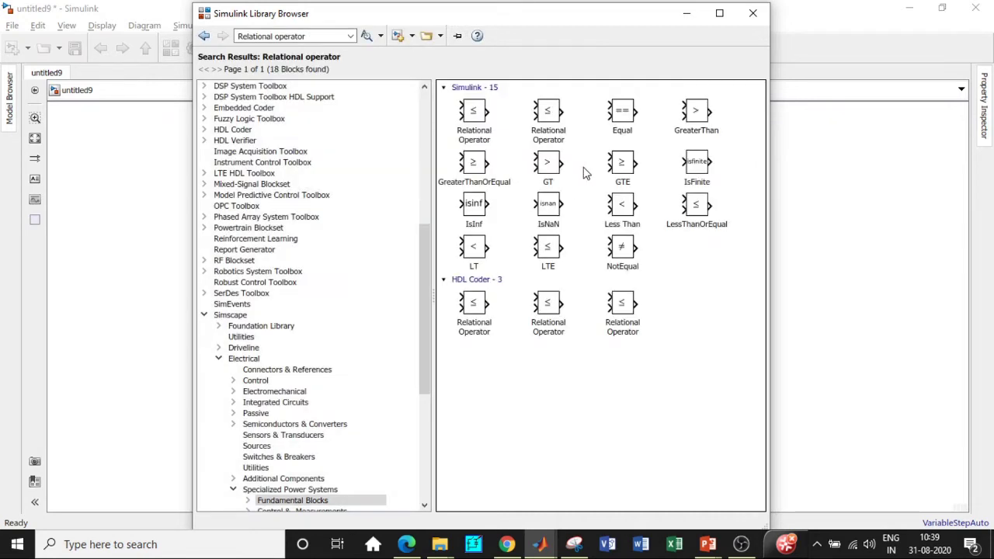
left_click(478, 165)
right_click(497, 166)
left_click(366, 74)
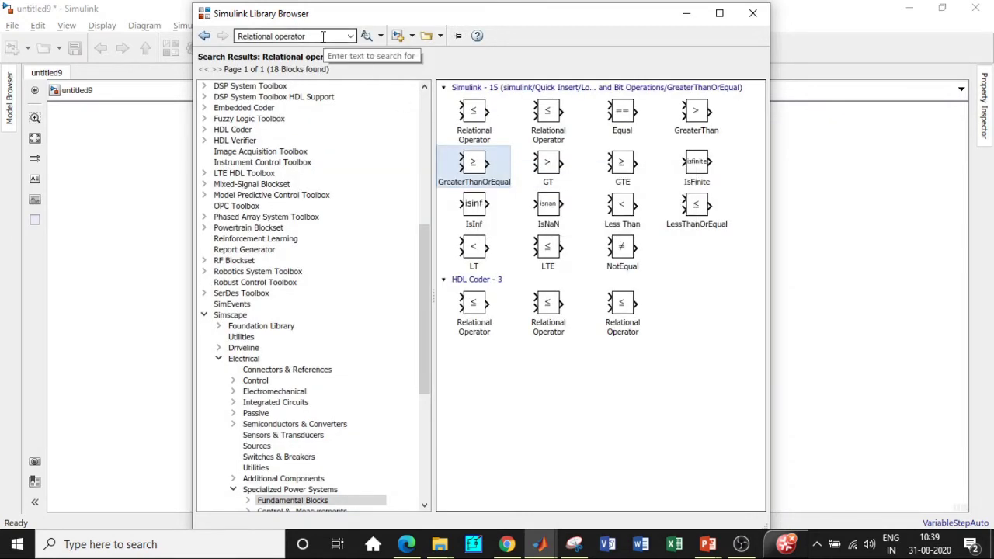
Step: Minimize the library browser and move the GreaterThanOrEqual, Repeating Sequence, Abs and PID Controller blocks out of the stacked pile
left_click(687, 13)
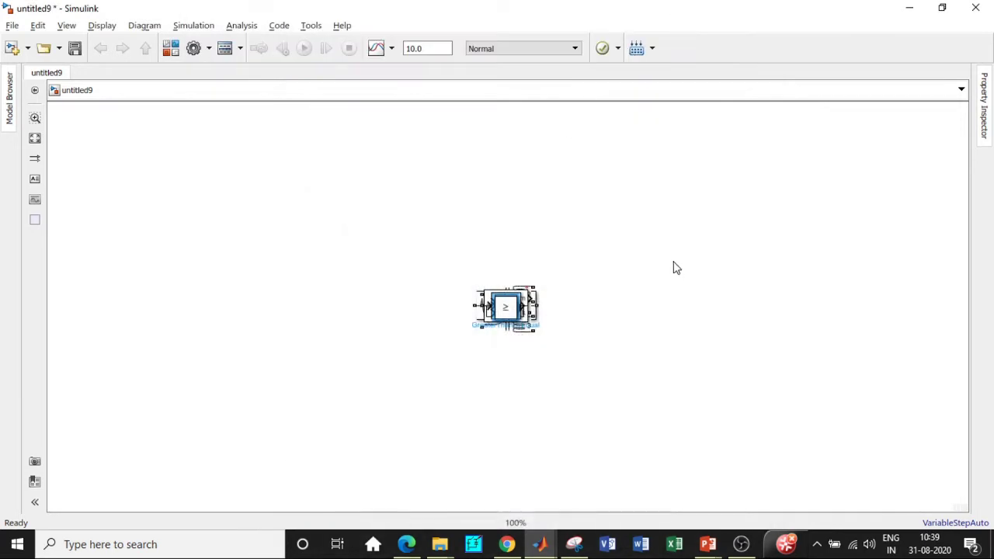
left_click(519, 307)
left_click_drag(518, 306, 761, 409)
left_click_drag(523, 339, 567, 386)
left_click_drag(501, 309, 643, 306)
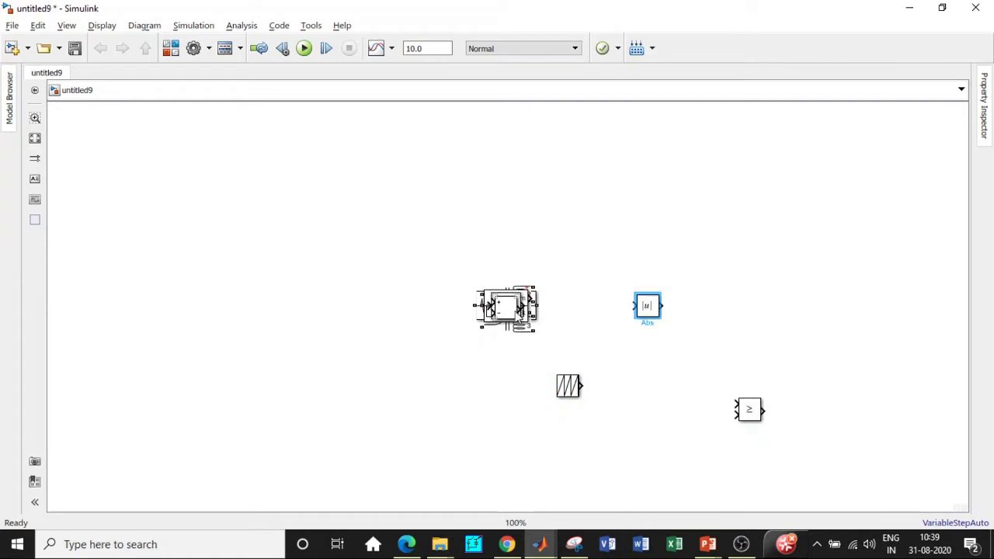
left_click_drag(515, 321, 395, 362)
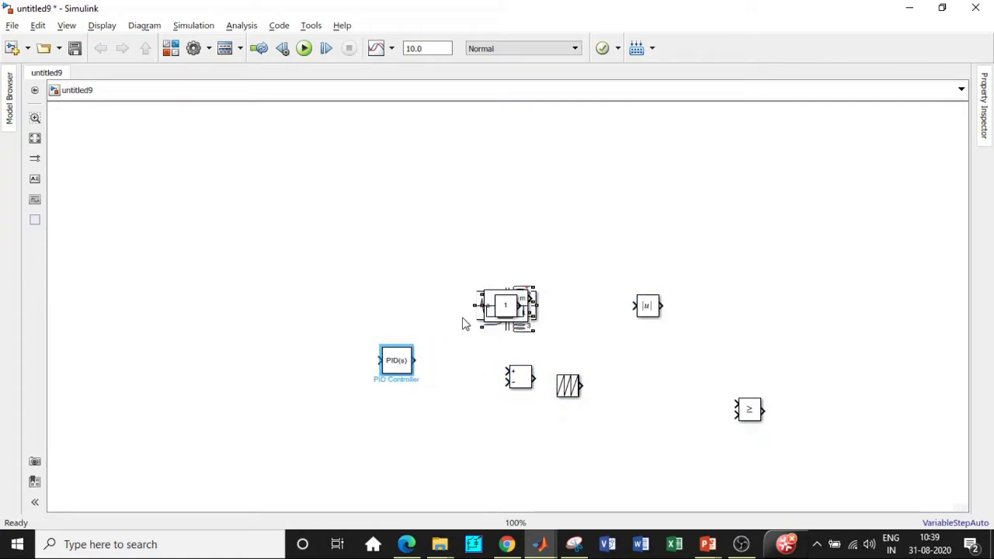
Step: Arrange the Diode, Linear Transformer and Mosfet in the power circuit row, aligning the Mosfet's S port with the transformer's lower primary terminal
left_click_drag(504, 313, 376, 191)
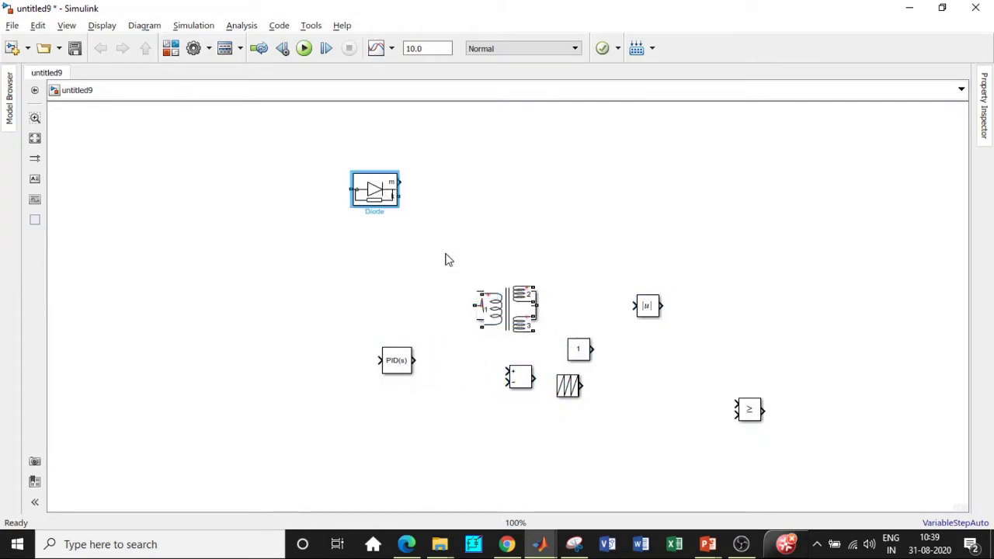
left_click(504, 316)
left_click_drag(504, 316, 352, 267)
left_click_drag(375, 191, 450, 198)
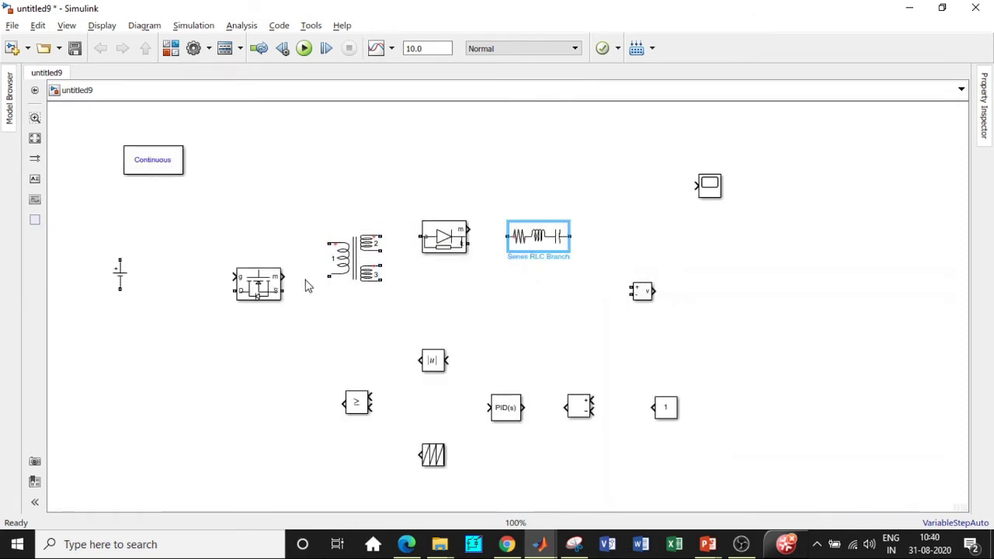
left_click_drag(242, 281, 238, 267)
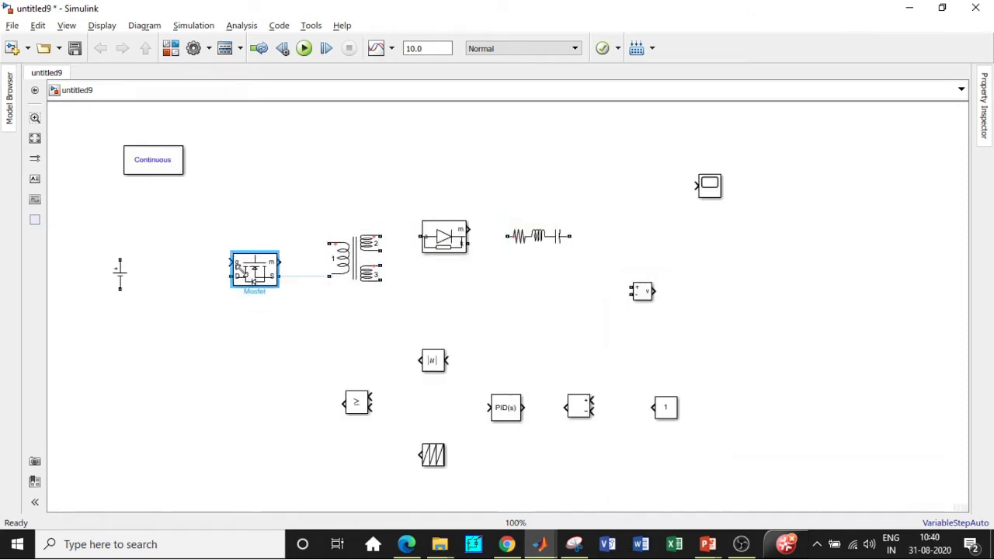
Step: Rotate the Mosfet 90 degrees clockwise and turn off its measurement port
key("ctrl+r")
double_click(253, 272)
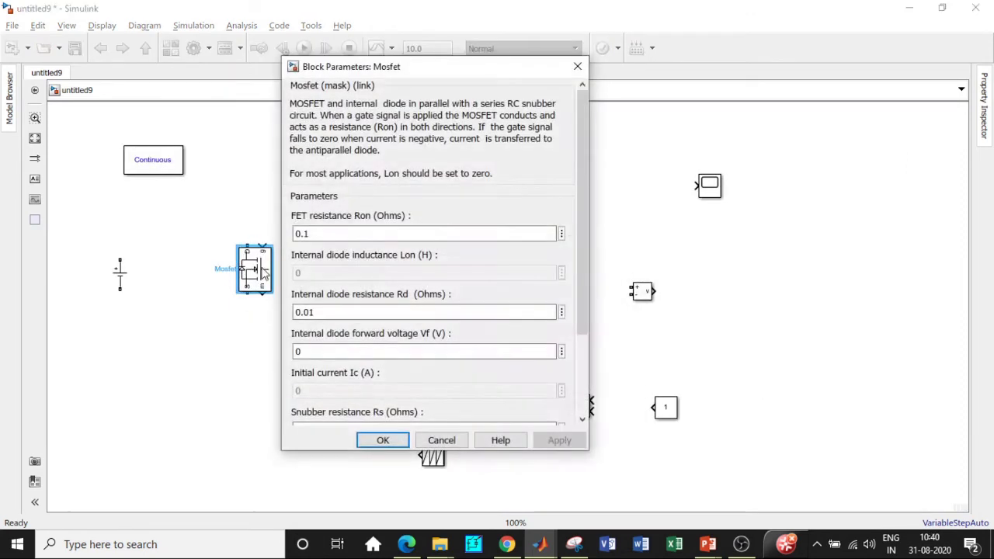
scroll(581, 244, "down", 5)
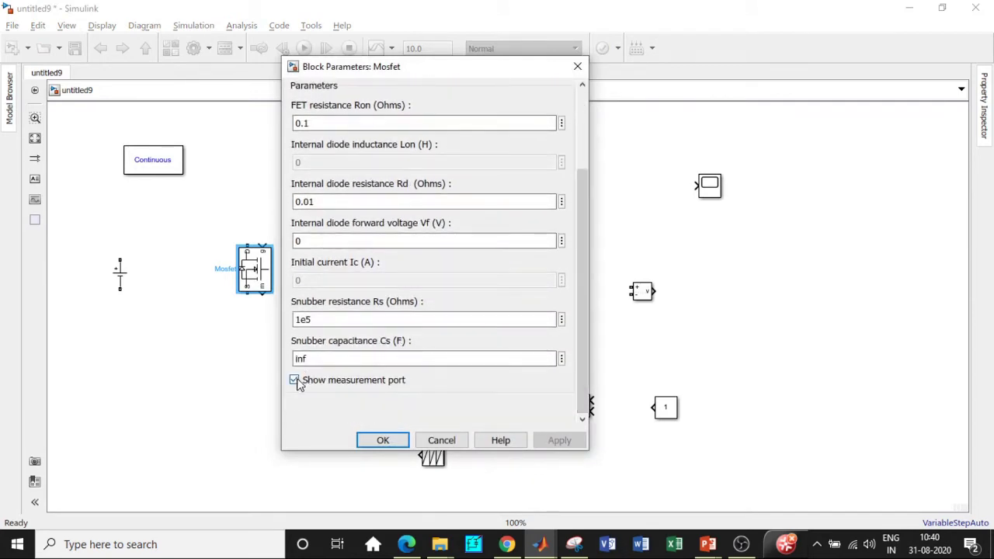
left_click(295, 379)
left_click(381, 440)
Step: Turn off the measurement port of the Diode in its block parameters
double_click(444, 237)
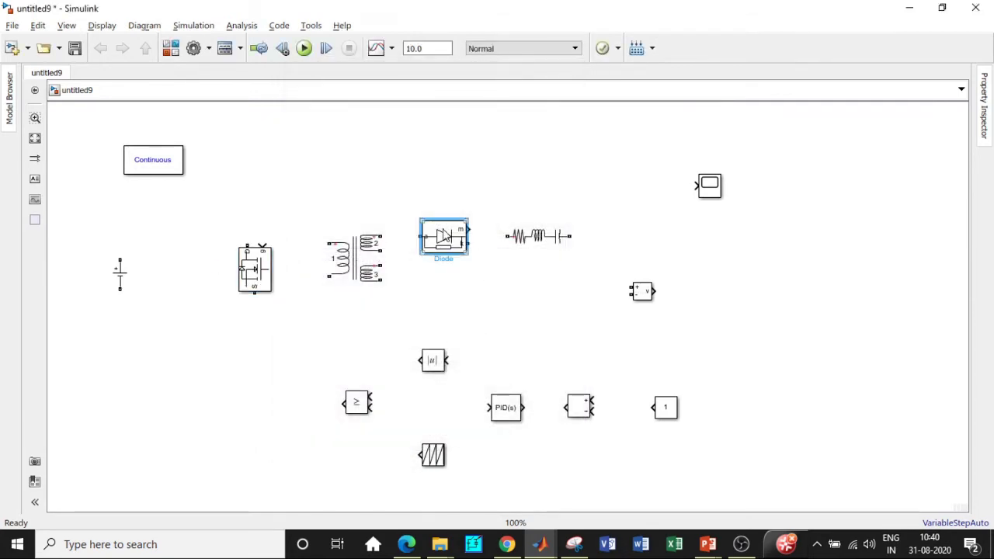
scroll(780, 231, "down", 3)
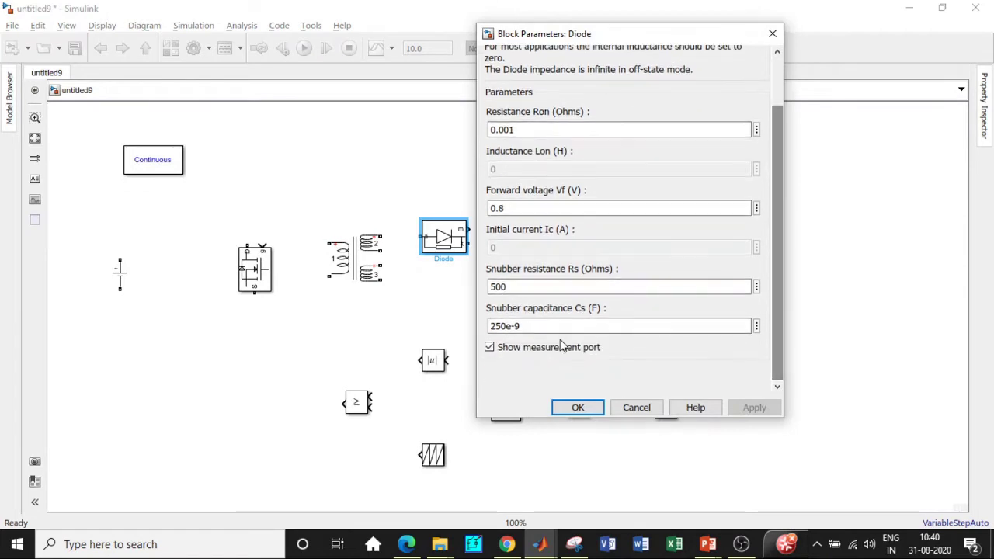
left_click(489, 347)
left_click(578, 408)
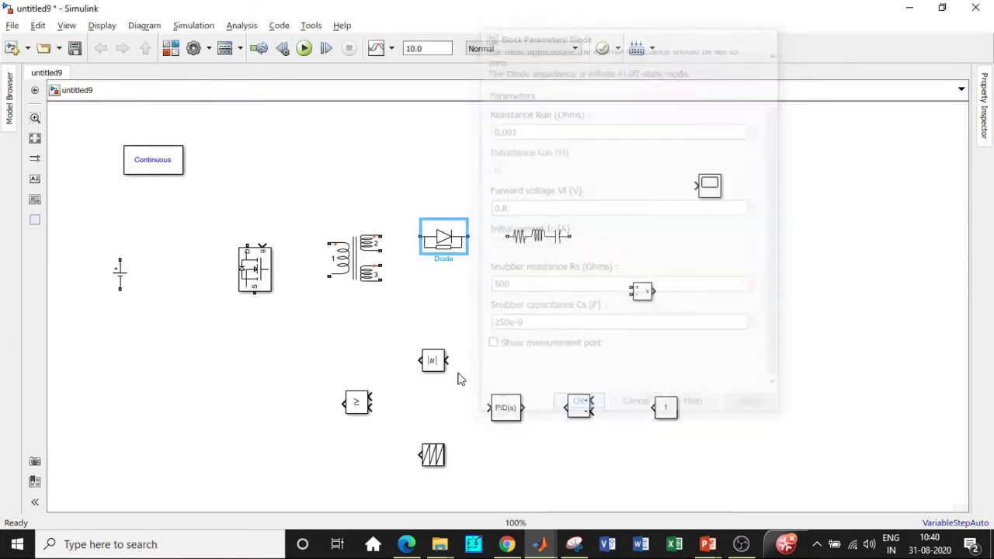
Step: Lower the Mosfet and wire the primary loop: source negative to S, source positive to the transformer's upper primary, lower primary to D
left_click_drag(254, 295, 120, 289)
left_click(345, 260)
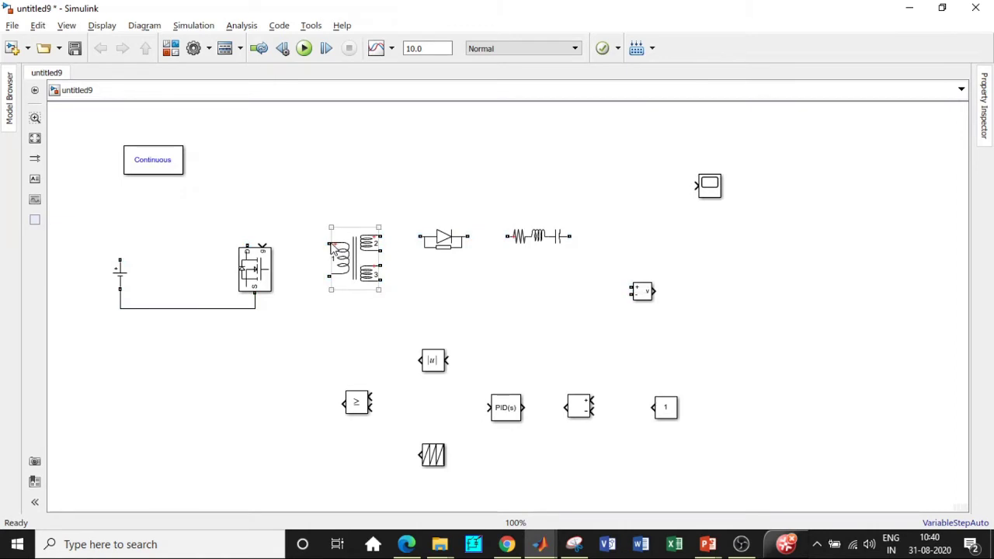
left_click_drag(330, 241, 120, 253)
left_click_drag(262, 276, 266, 377)
left_click_drag(326, 275, 251, 351)
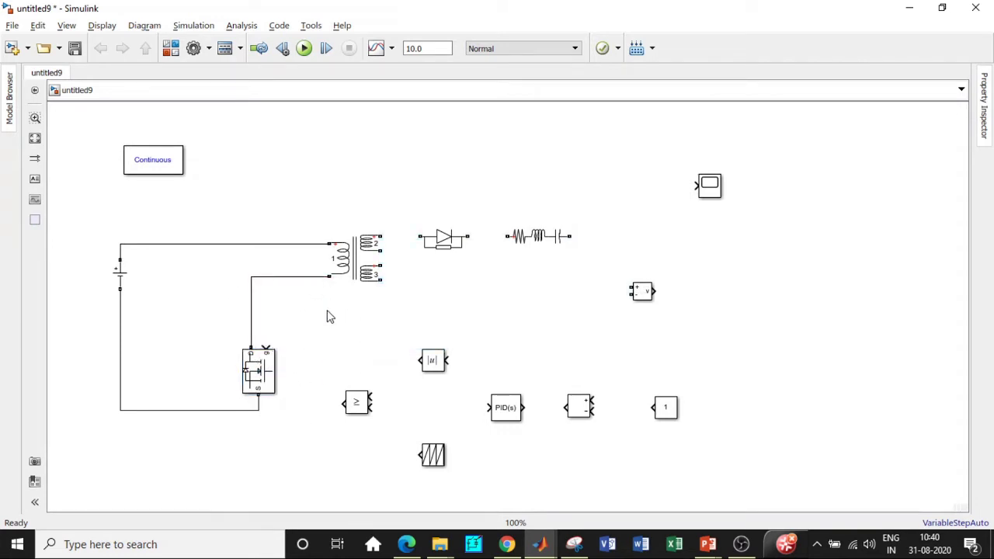
left_click(260, 371)
left_click(266, 337)
Step: Move the DC Voltage Source down along its branch and set its amplitude to 24 V
left_click_drag(119, 274, 118, 320)
double_click(118, 321)
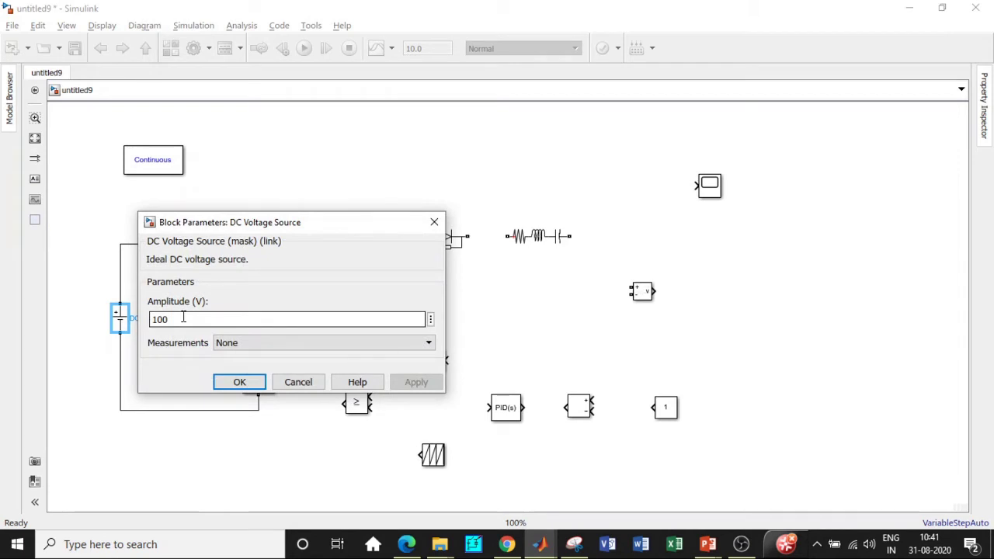
double_click(183, 318)
type("24")
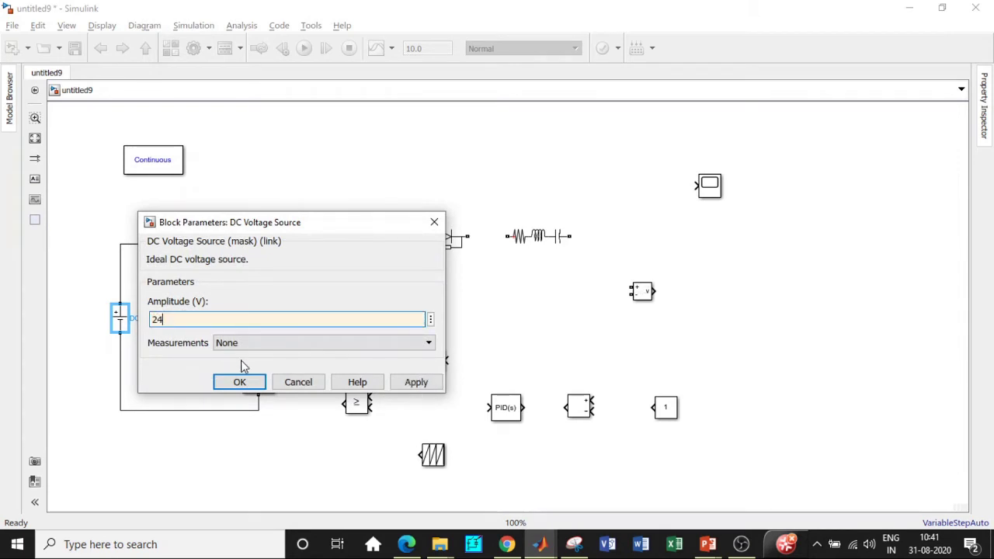
left_click(242, 382)
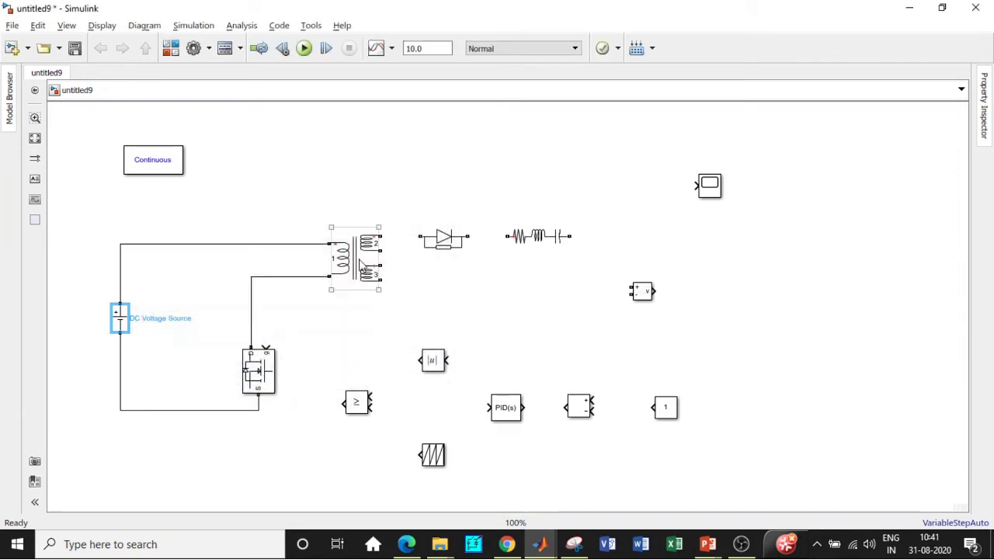
Step: Open the Linear Transformer's block parameters and switch its units from pu to SI
left_click(361, 260)
double_click(361, 260)
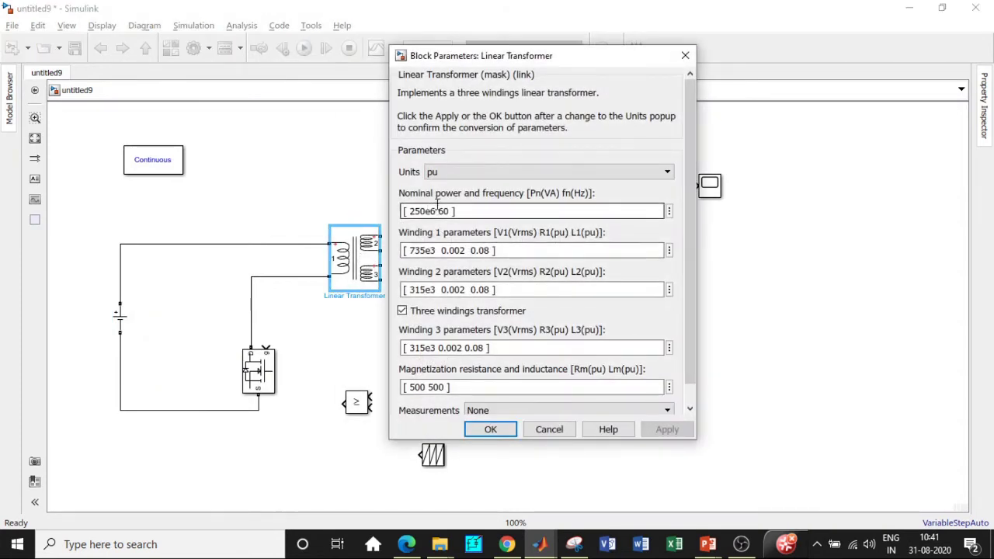
left_click(461, 171)
left_click(463, 191)
Step: Set the Linear Transformer's nominal power to 40e3 VA
left_click(433, 211)
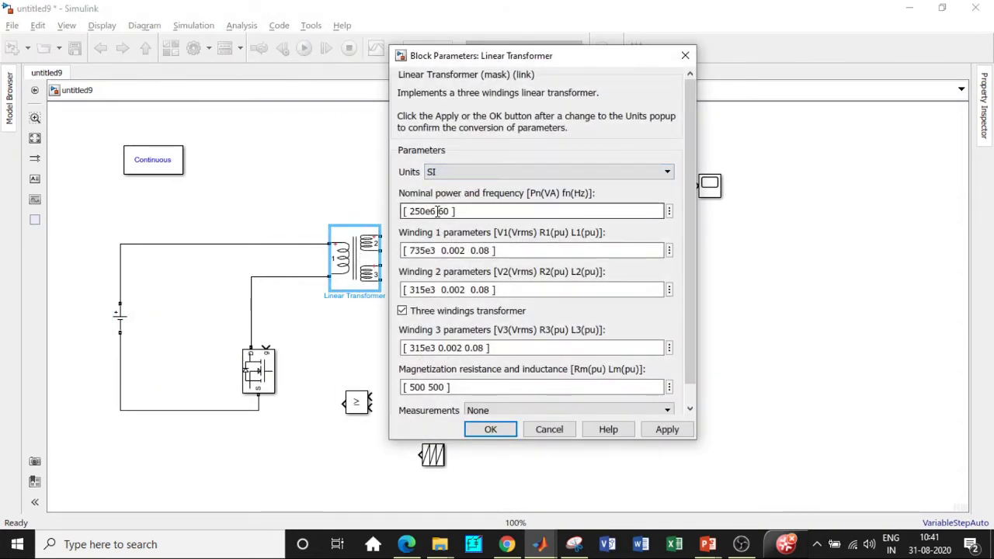
key("shift+Home")
left_click(437, 211)
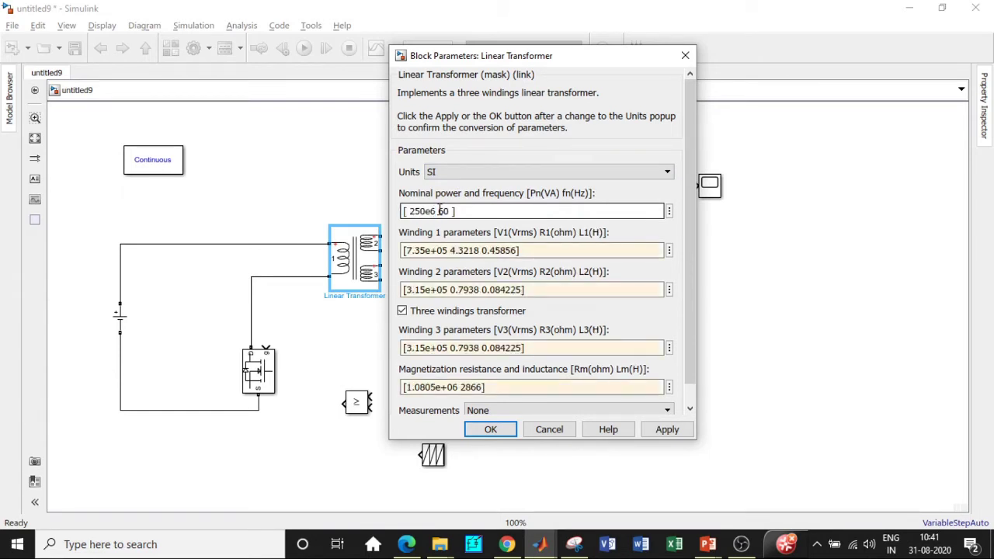
key("BackSpace")
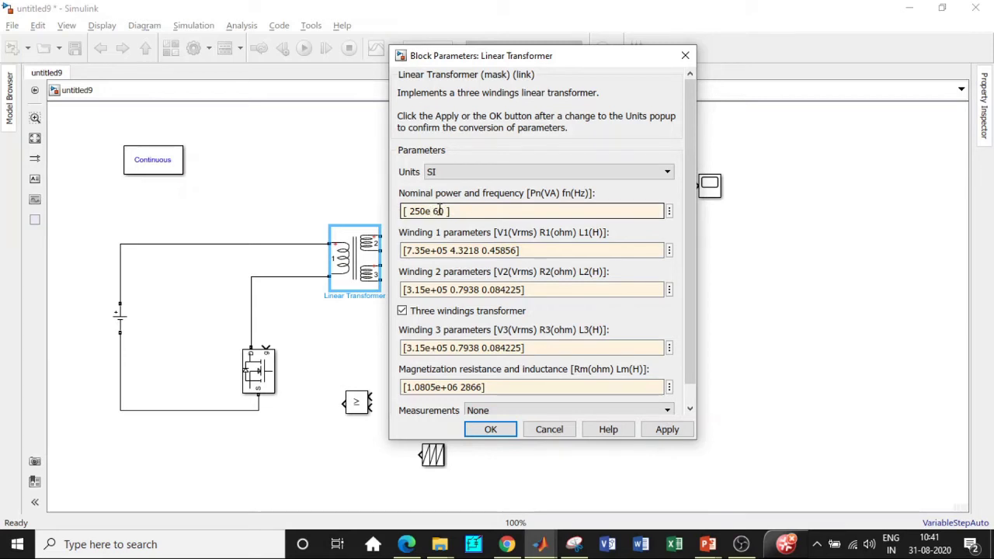
type("3")
key("Left")
key("Left")
key("BackSpace")
key("BackSpace")
key("BackSpace")
type("40")
Step: Set the Linear Transformer's nominal frequency to 100e3 Hz
left_click(446, 211)
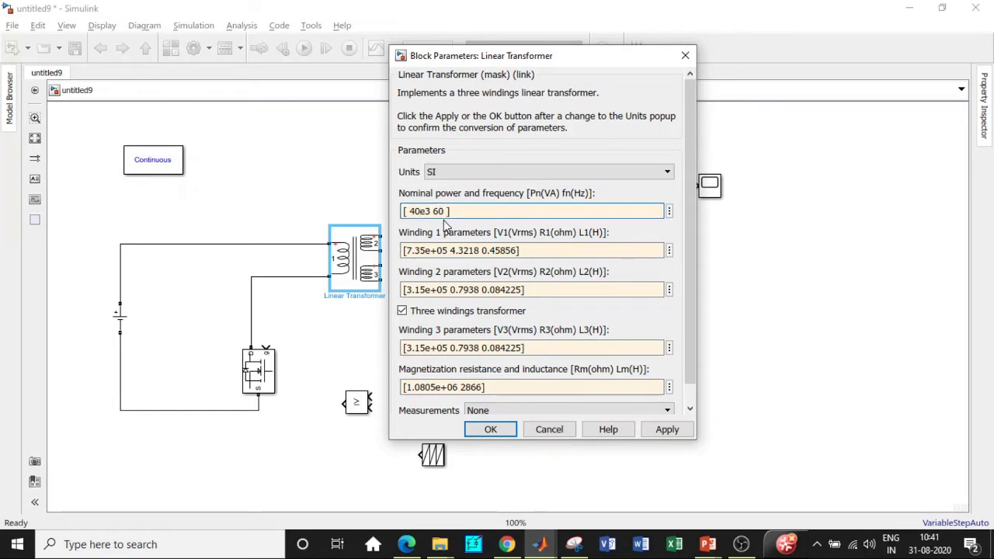
key("BackSpace")
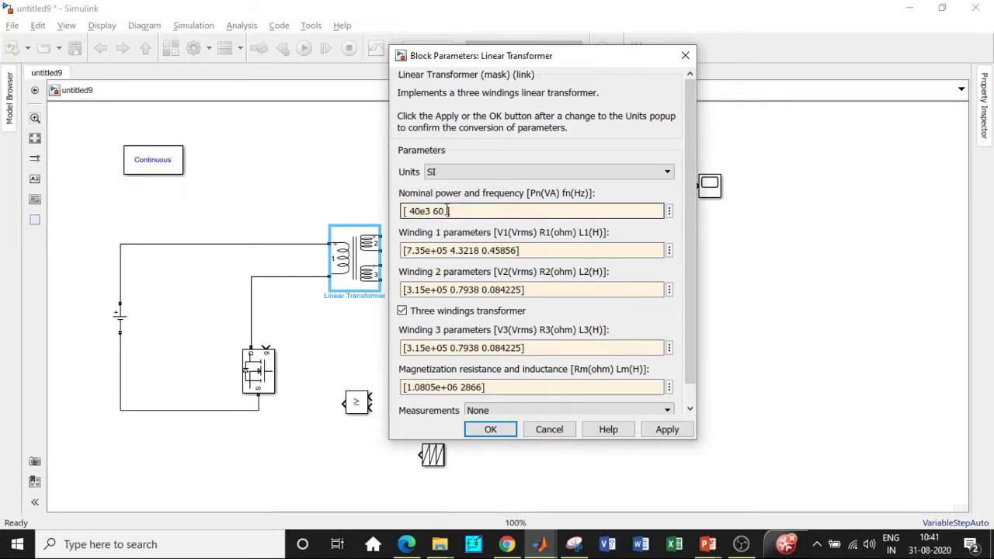
key("BackSpace")
key("BackSpace")
type("100 ")
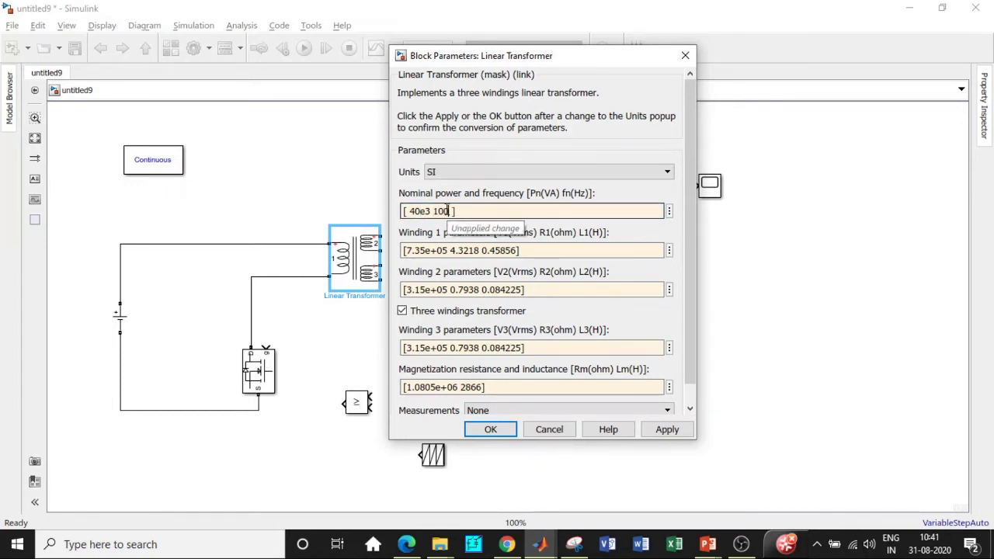
type("e3")
Step: Set the transformer's winding 1 parameters to [24 0 0]
left_click(519, 250)
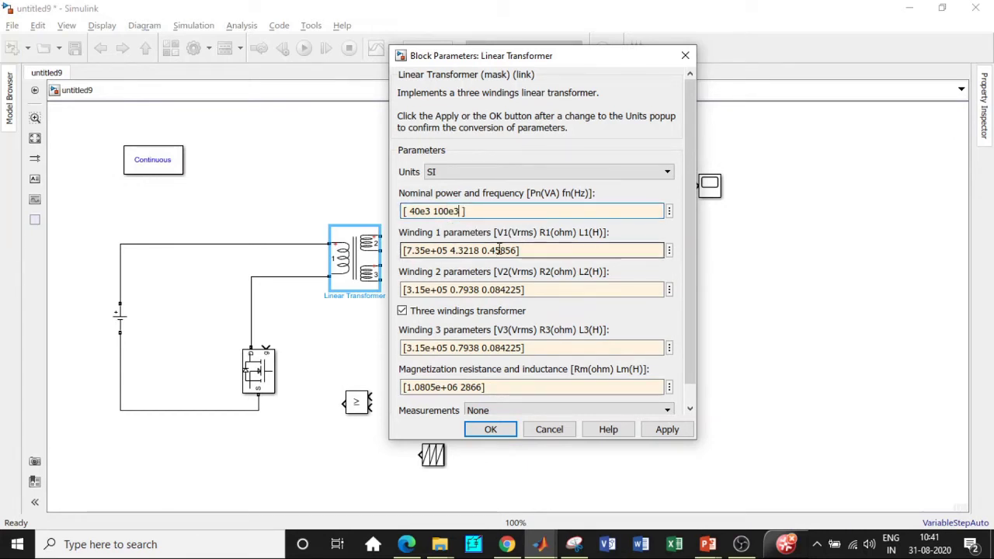
left_click_drag(518, 250, 402, 249)
left_click(520, 250)
left_click_drag(518, 250, 450, 250)
type("00")
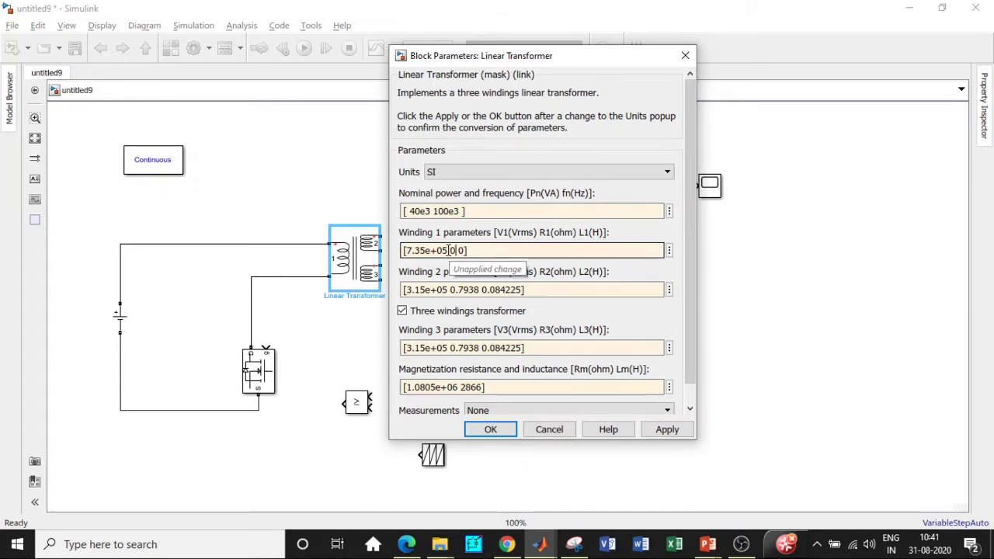
left_click_drag(448, 249, 407, 250)
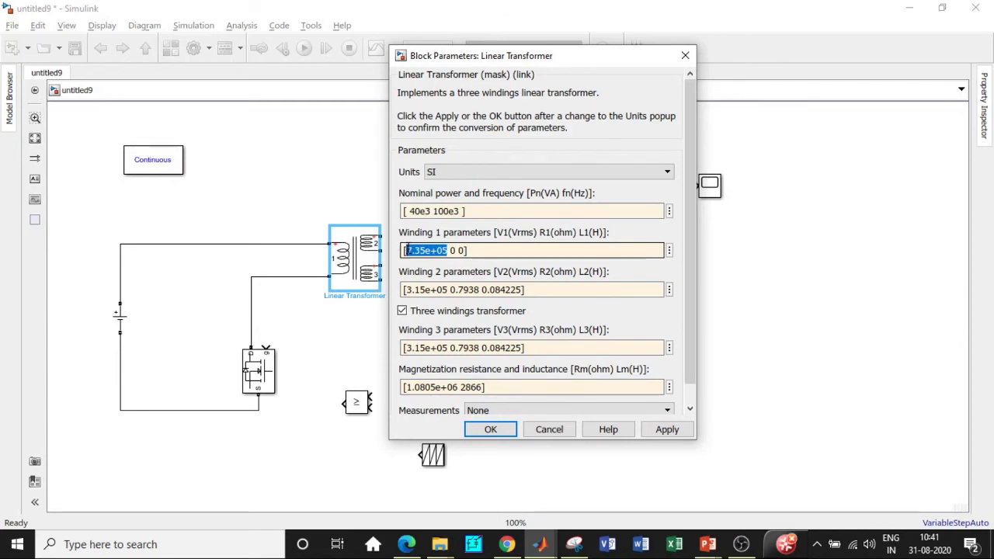
key("BackSpace")
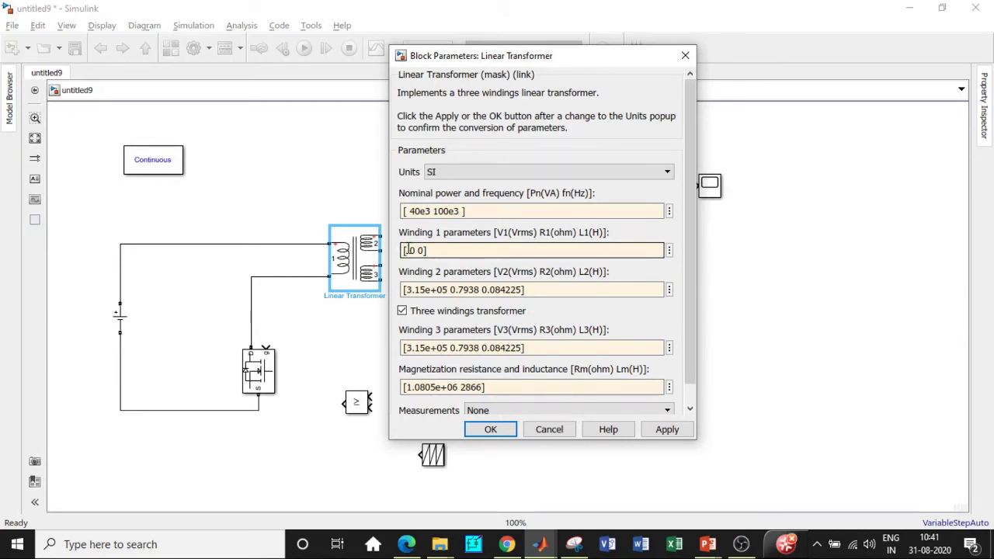
type("24")
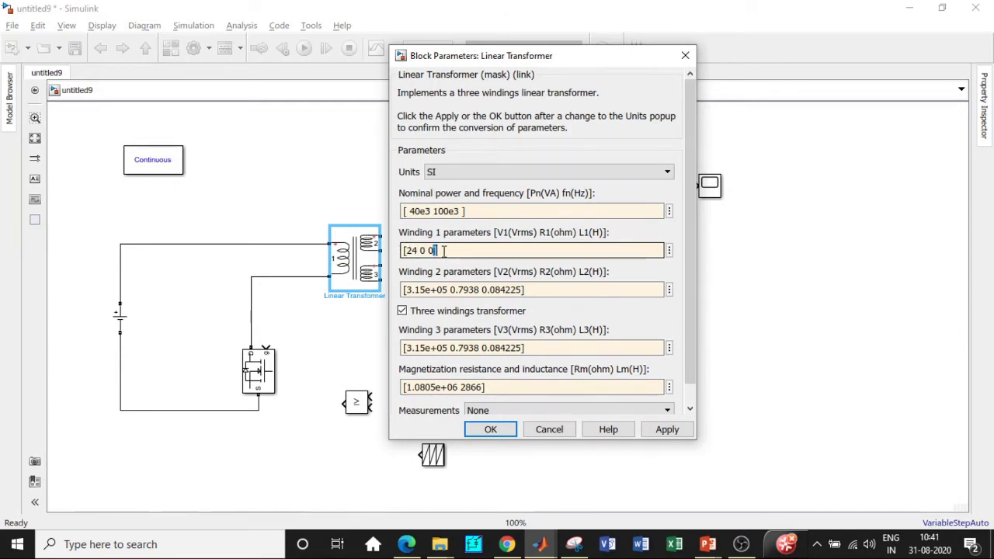
Step: Copy the winding 1 vector into winding 2, change it to [40 0 0], disable the three windings option and apply the transformer parameters
left_click_drag(443, 250, 403, 250)
key("ctrl+c")
left_click(434, 250)
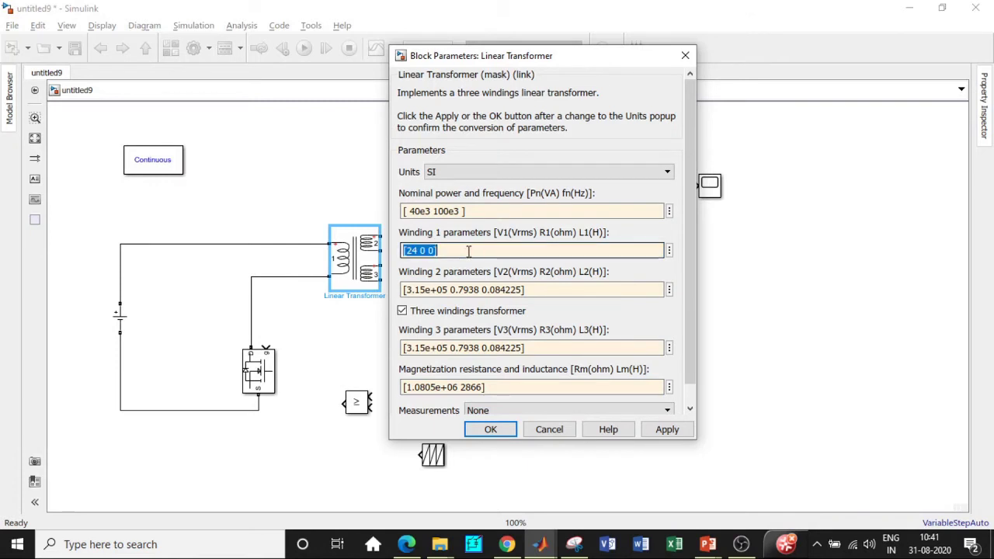
triple_click(546, 286)
key("ctrl+v")
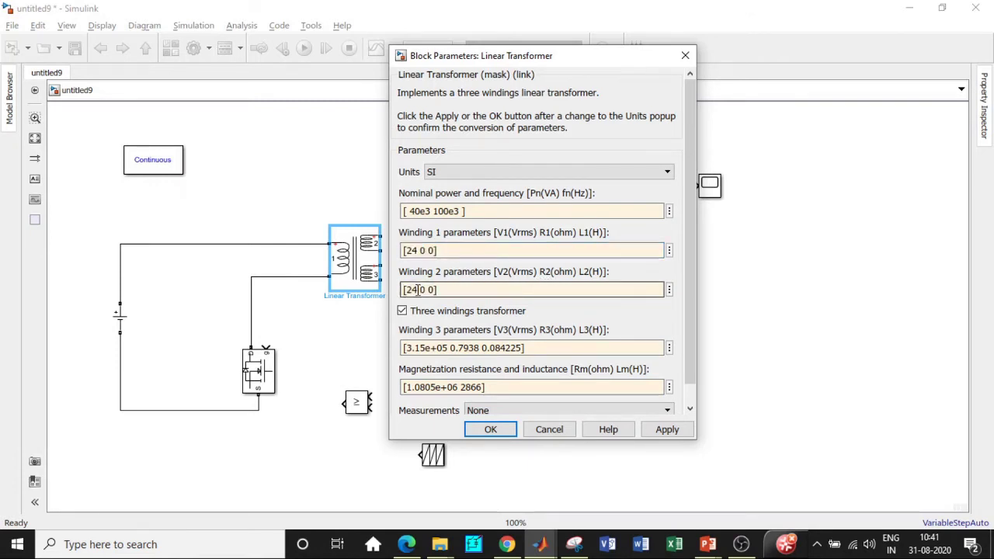
left_click(420, 289)
key("BackSpace")
key("BackSpace")
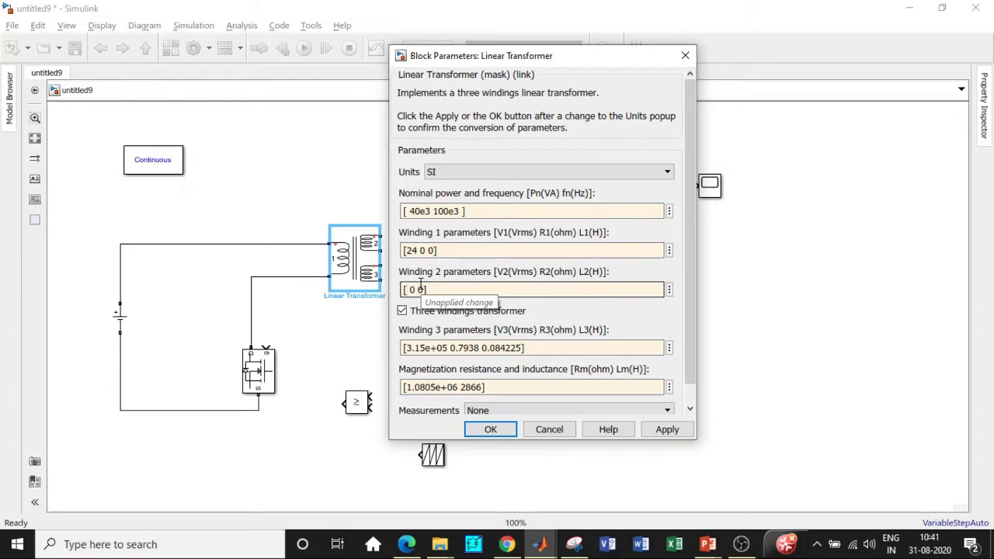
type("40")
left_click(402, 311)
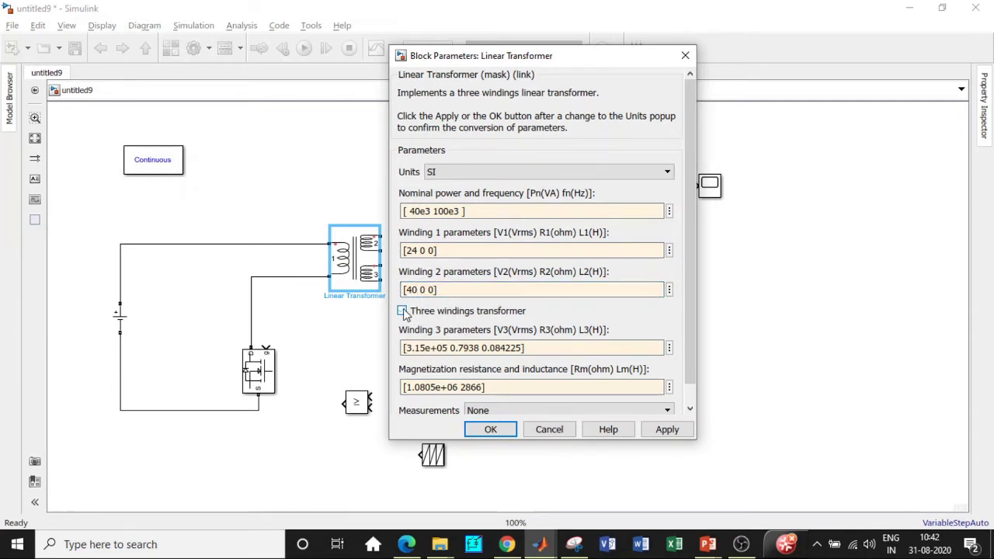
left_click(490, 429)
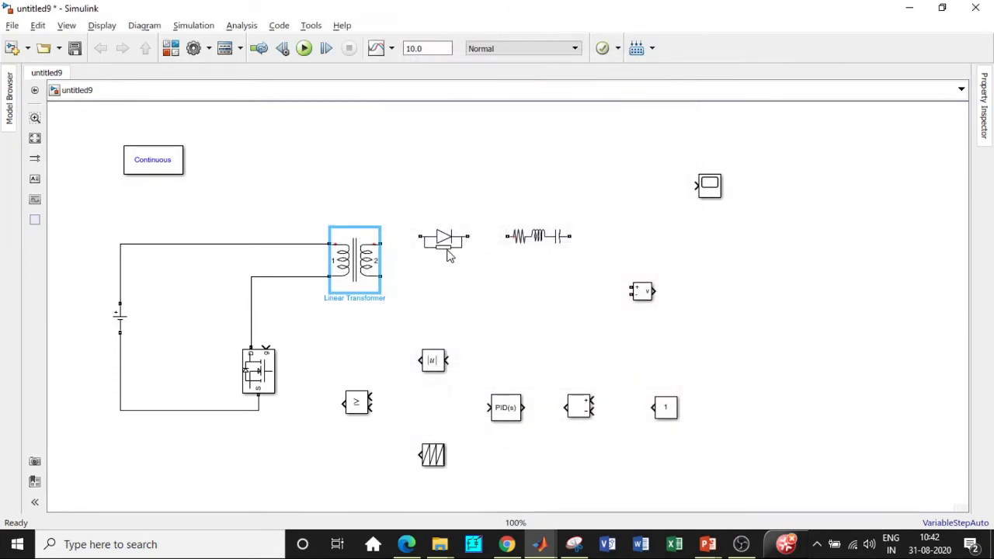
Step: Align the Diode and Series RLC Branch with the transformer's upper secondary terminal and rotate the branch to vertical
left_click_drag(448, 256, 455, 261)
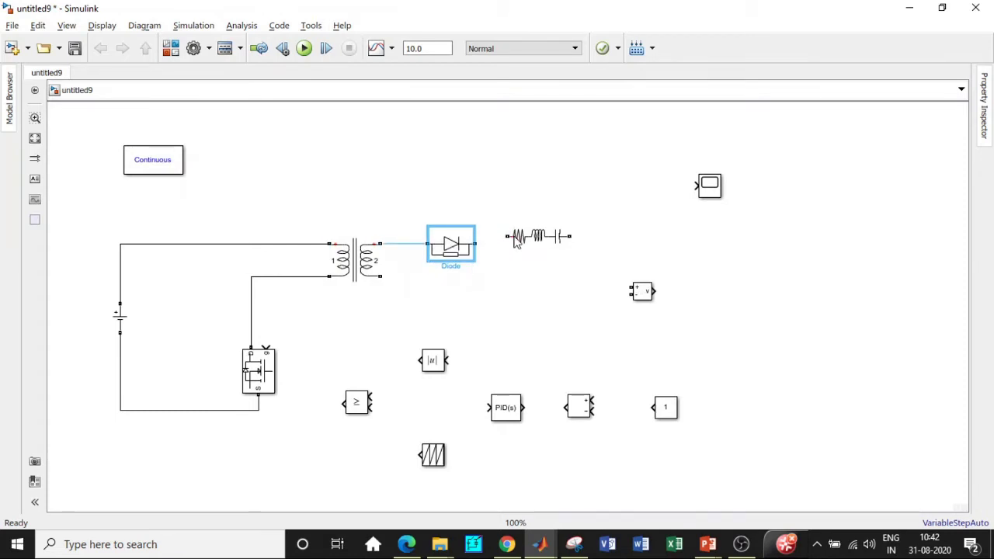
left_click_drag(516, 242, 520, 250)
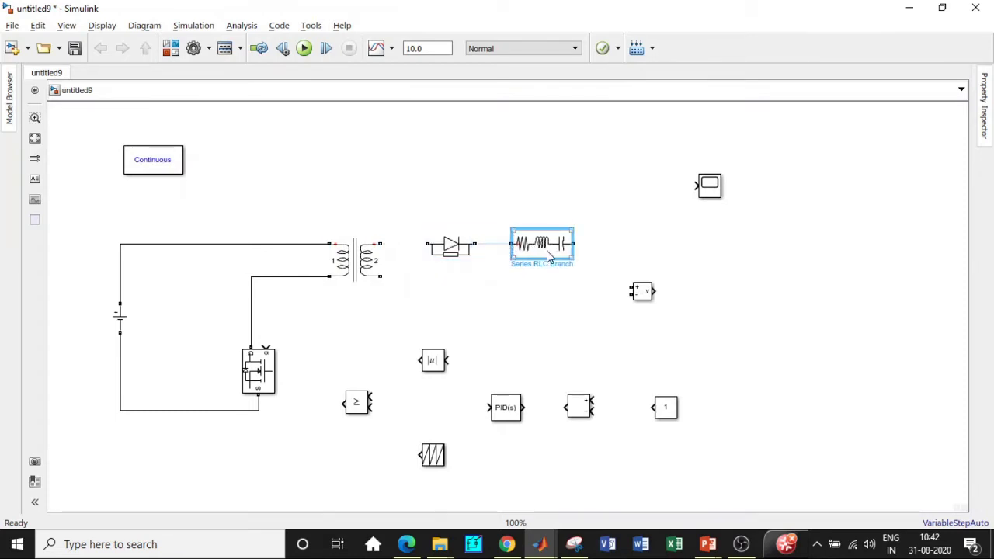
key("ctrl+r")
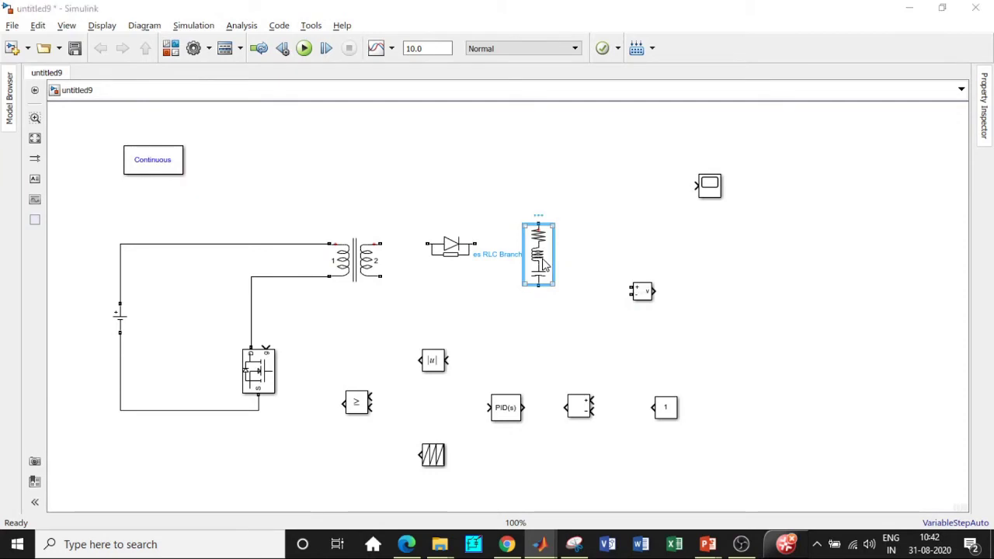
Step: Make the Series RLC Branch type C with a capacitance of 17.85e-6 F and move it slightly down beside the Diode
double_click(542, 264)
left_click(670, 187)
left_click(643, 235)
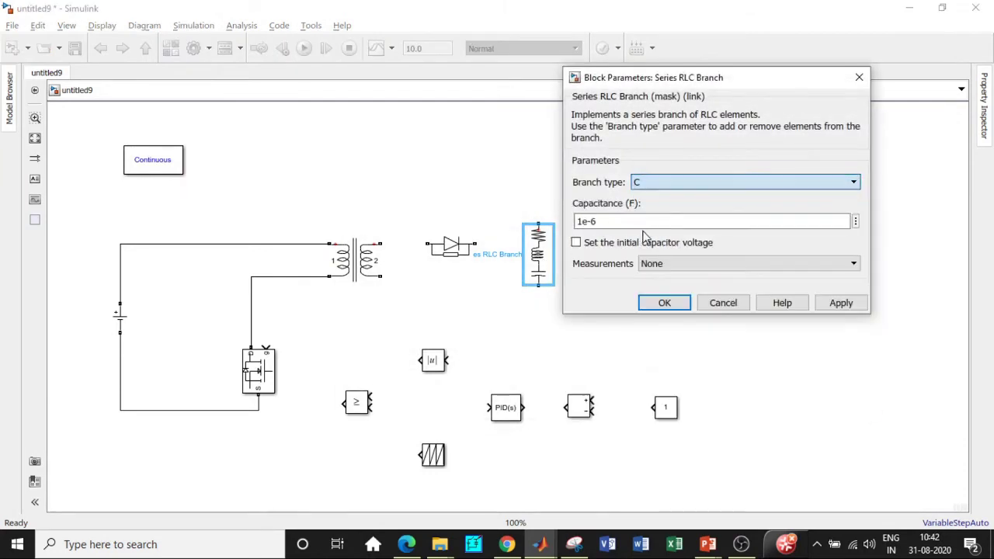
left_click(616, 223)
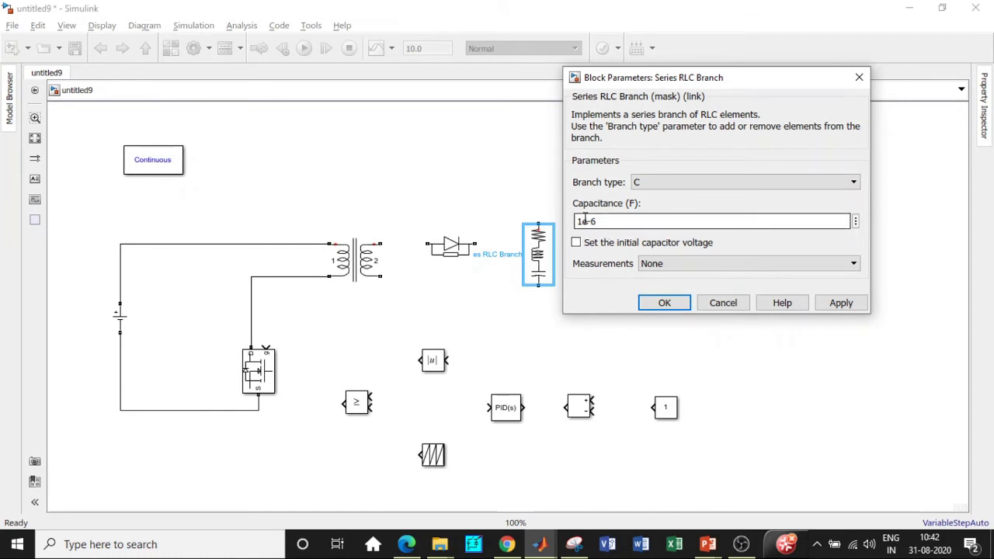
double_click(584, 220)
left_click(582, 221)
type("0")
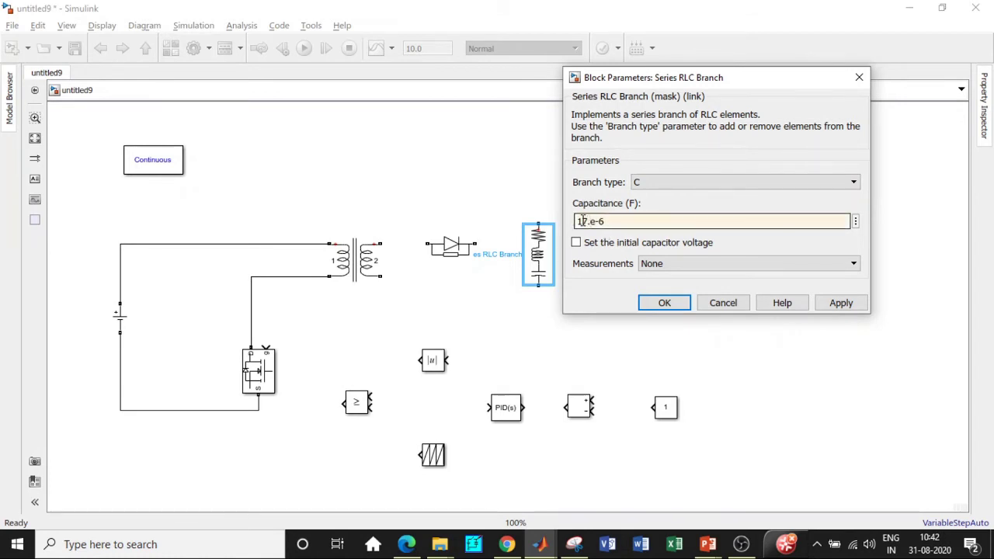
type("5")
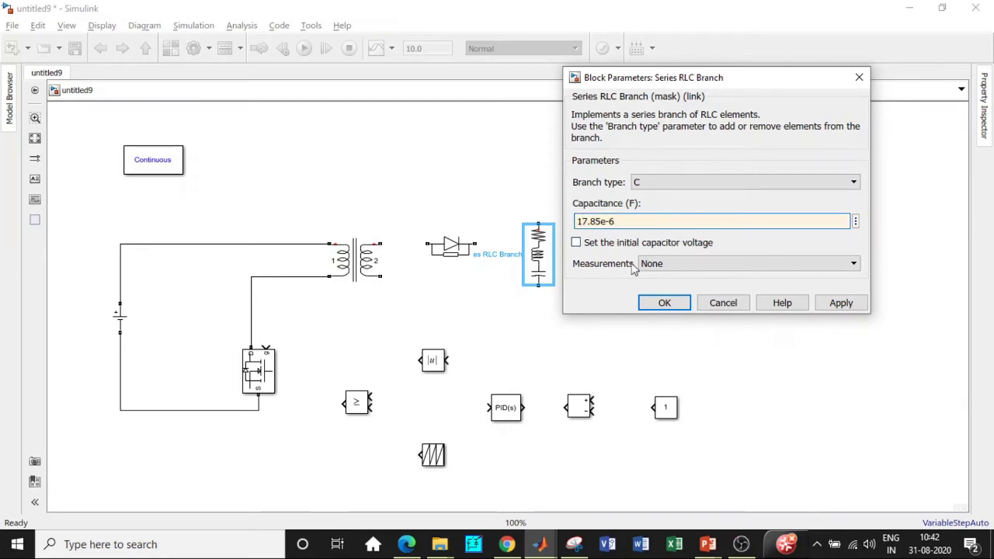
left_click(664, 304)
left_click_drag(541, 260, 541, 266)
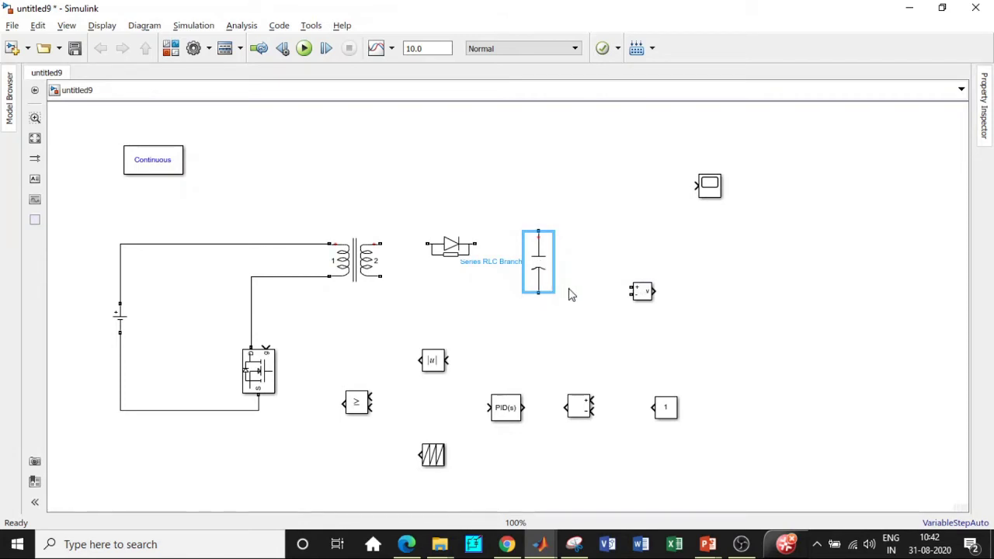
Step: Duplicate the capacitor branch to its right and make the copy type R with a resistance of 40 ohms
left_click_drag(531, 256, 583, 254)
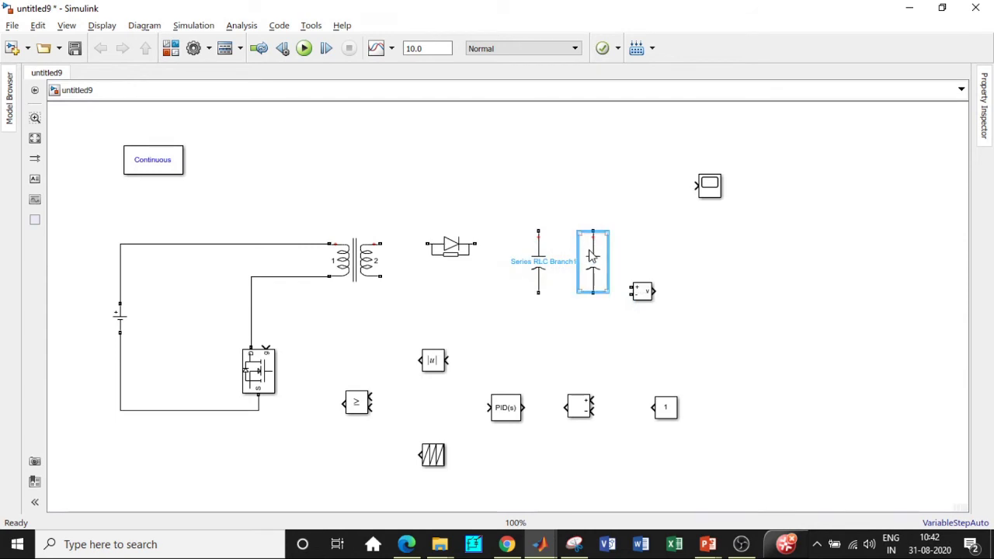
double_click(591, 256)
left_click(688, 238)
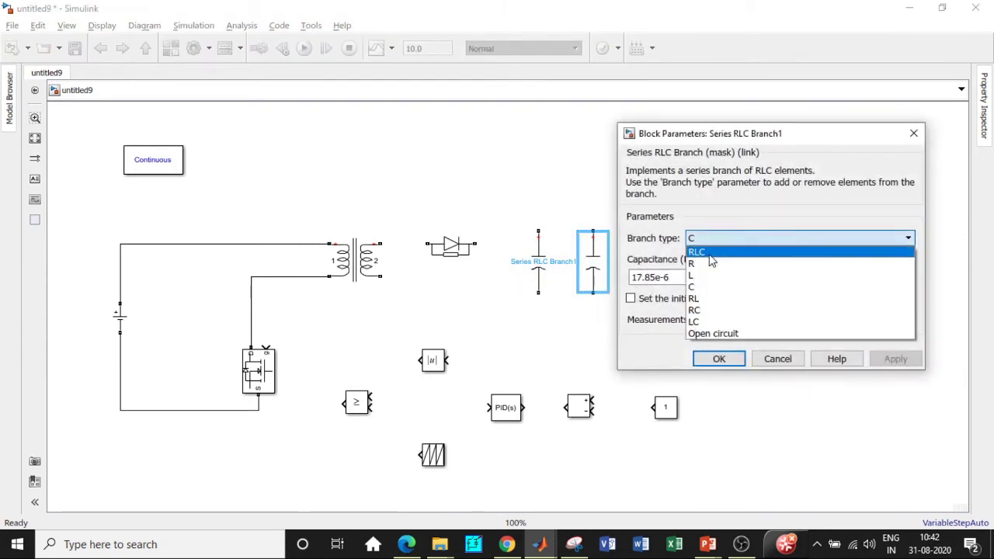
left_click(690, 261)
left_click(657, 276)
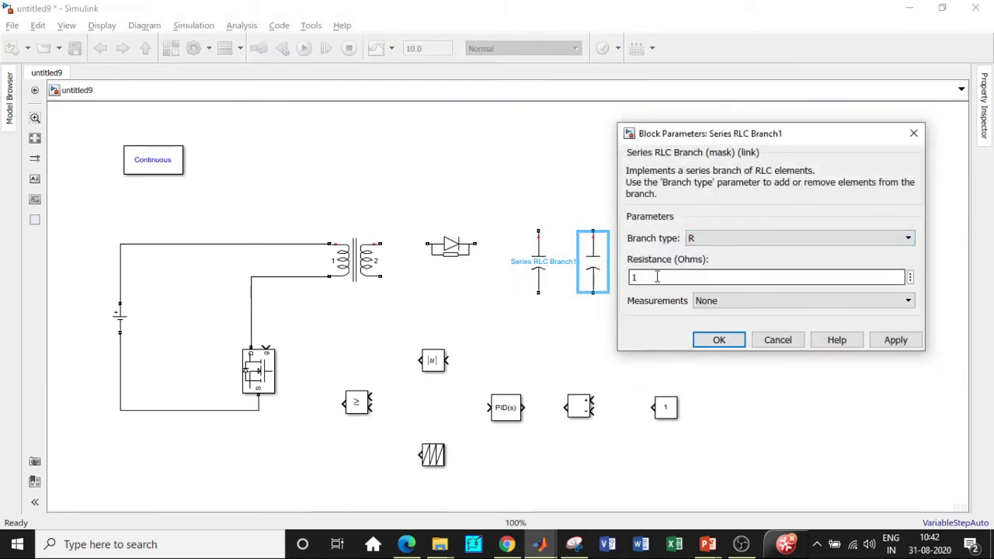
type("4")
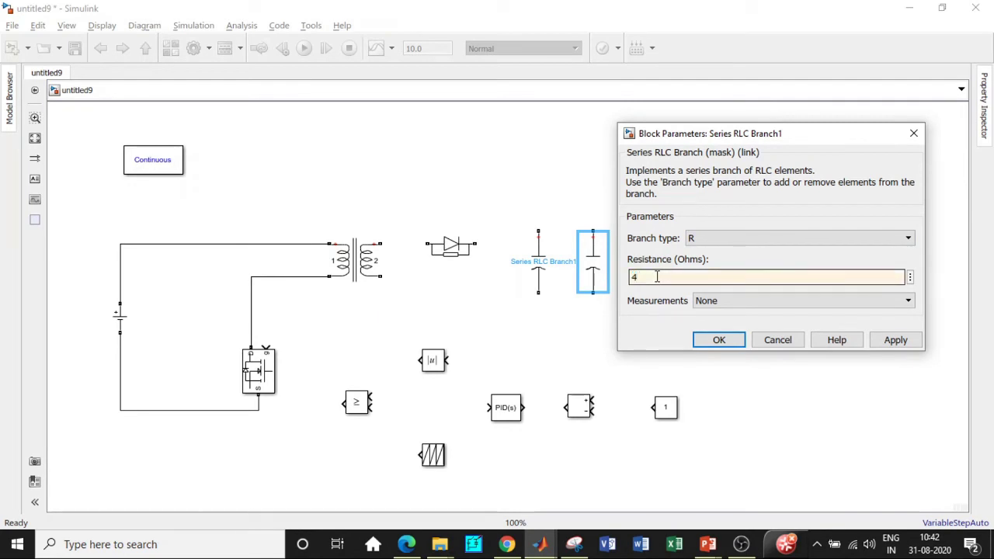
type("0")
left_click(718, 339)
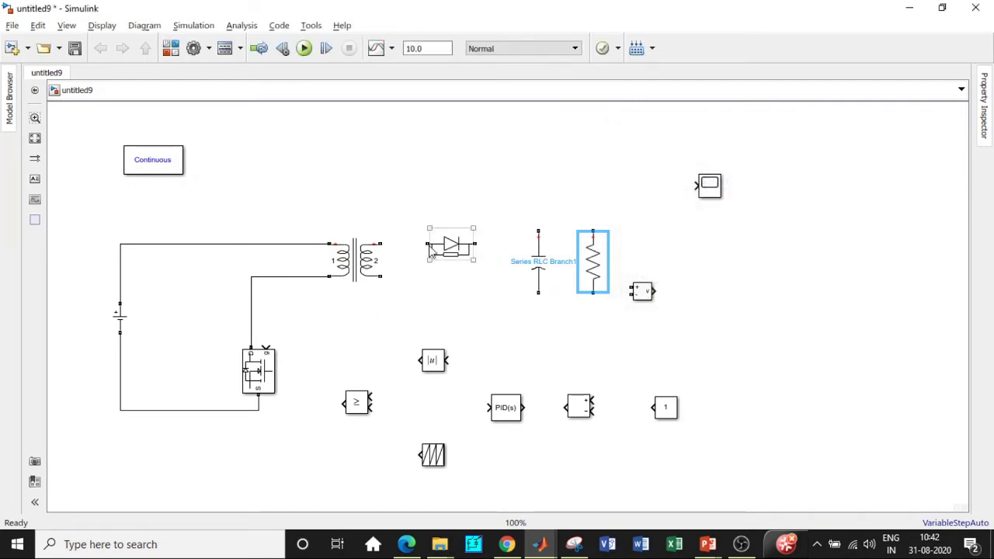
Step: Wire the transformer's secondary through the Diode to the parallel capacitor and resistor, returning their lower ends to the lower secondary terminal
mouse_move(381, 243)
left_mouse_down()
mouse_move(544, 225)
mouse_move(570, 235)
mouse_move(474, 243)
left_mouse_up()
left_click(473, 256)
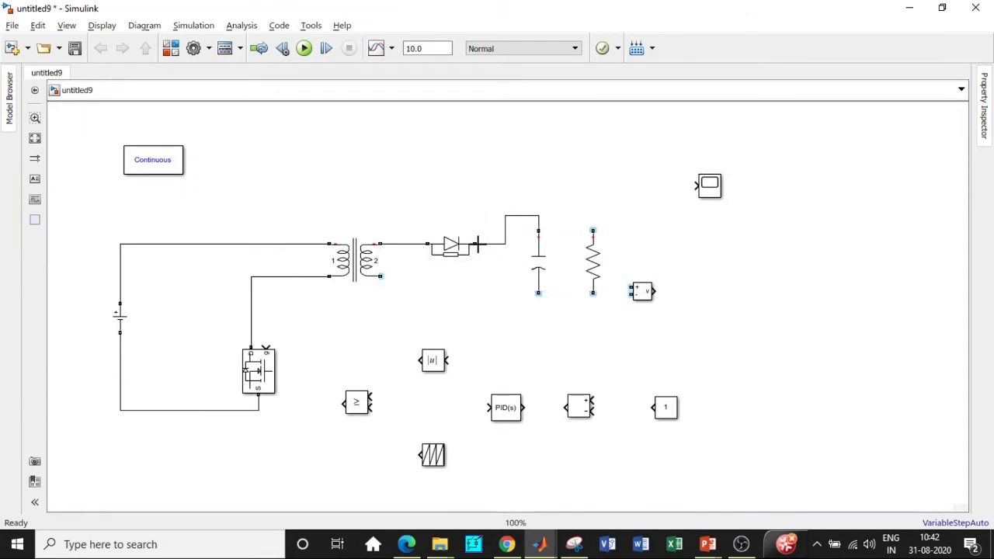
left_click_drag(593, 230, 539, 215)
left_click(591, 286)
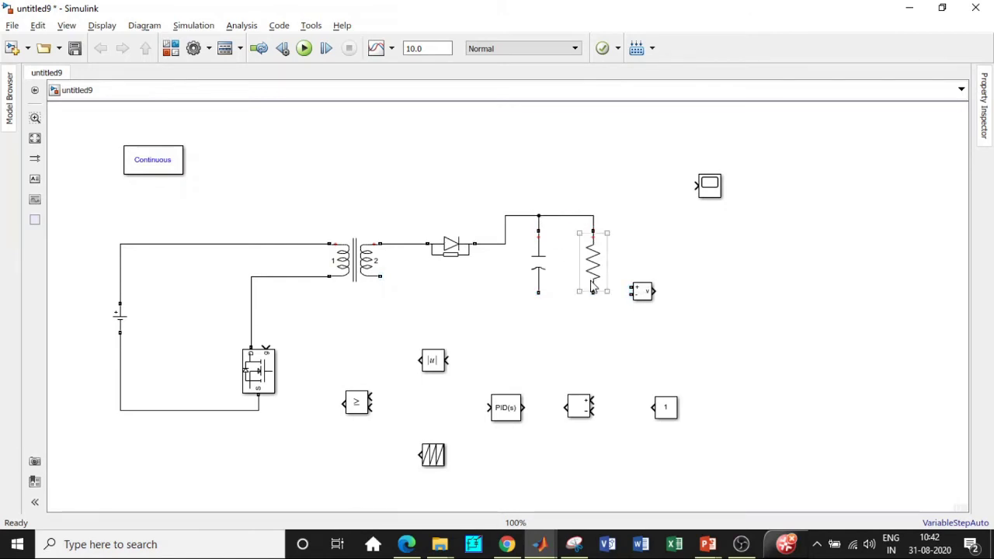
left_click(378, 272)
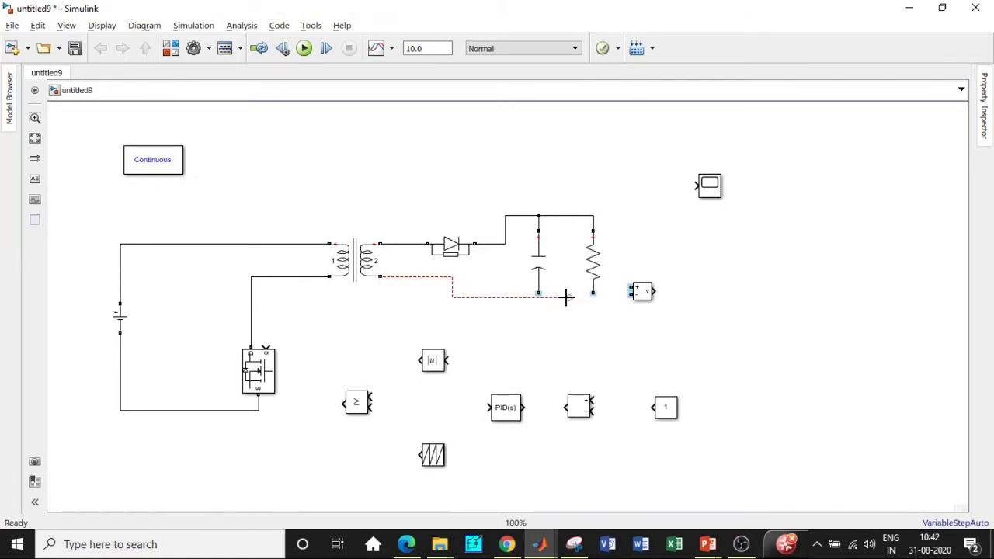
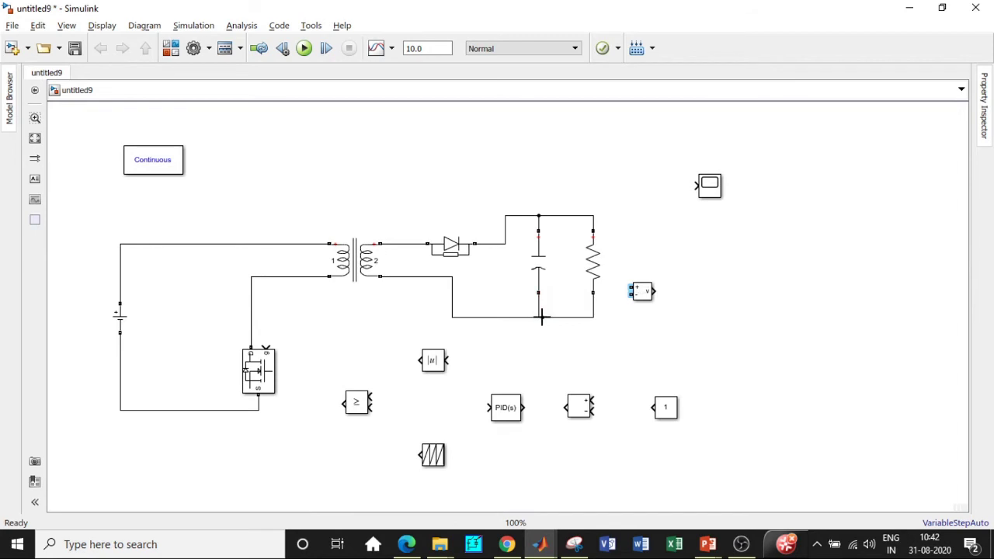
Step: Move the Voltage Measurement block right, connect it across the resistor, and feed its output to the Scope moved farther right
left_click(641, 291)
mouse_move(642, 291)
left_mouse_down()
mouse_move(706, 272)
mouse_move(593, 218)
left_mouse_up()
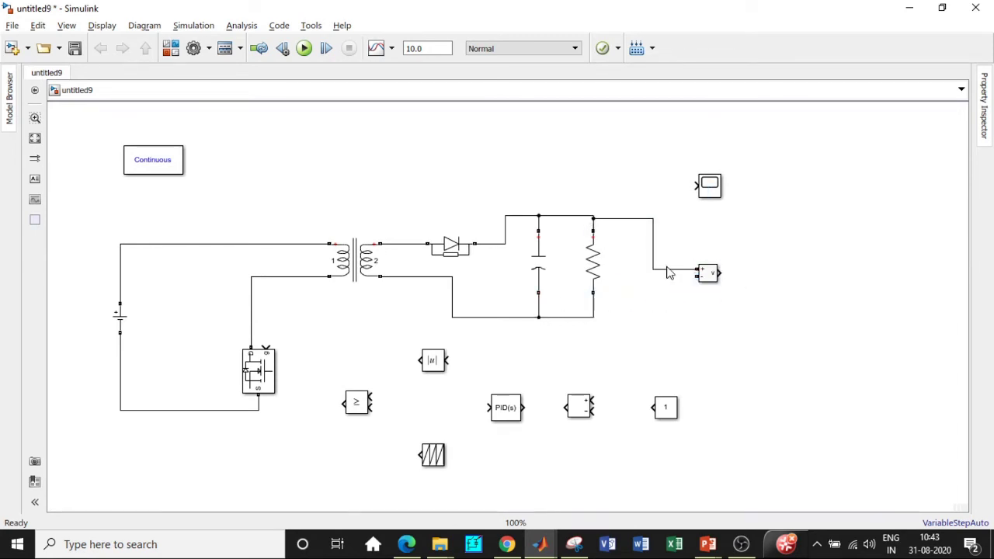
left_click_drag(697, 276, 588, 317)
left_click_drag(698, 184, 768, 192)
left_click_drag(724, 272, 765, 193)
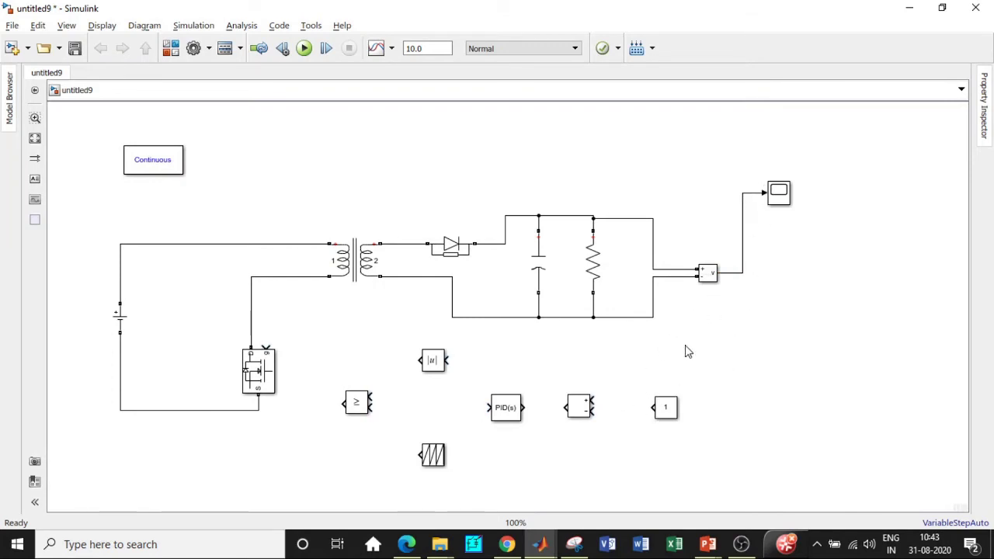
Step: Set the Constant to 40 and feed it to the Subtract block's plus input, with the measured voltage on the minus input
left_click_drag(655, 406, 592, 397)
double_click(665, 406)
left_click(360, 409)
key("BackSpace")
type("40")
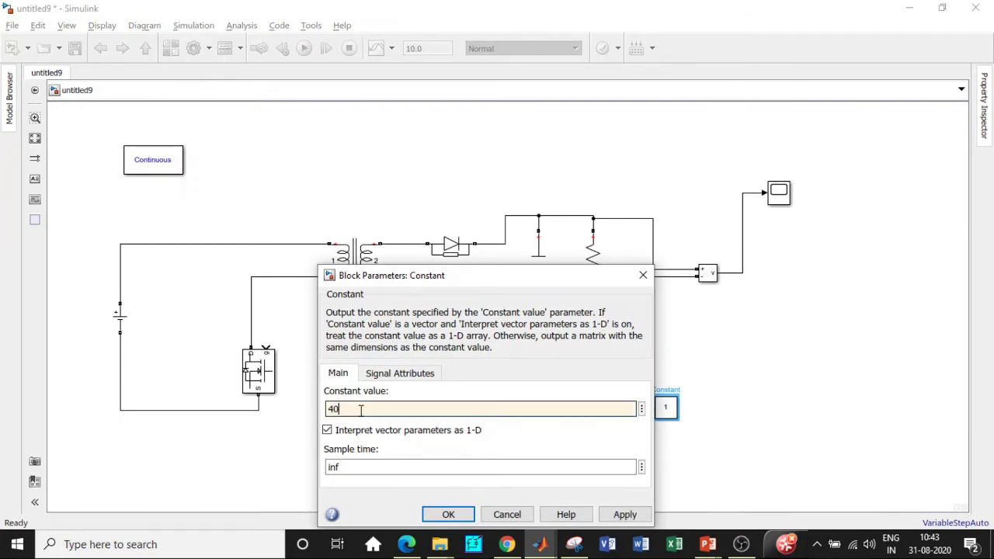
left_click(447, 514)
left_click_drag(593, 410, 733, 271)
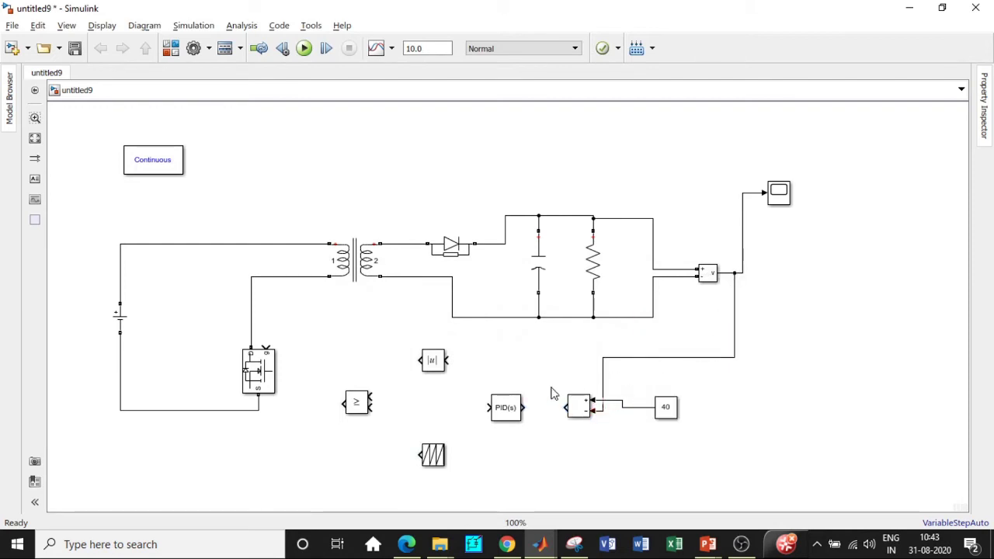
Step: Flip the PID Controller so its input faces the Subtract block and connect the Subtract output to it
left_click_drag(566, 407, 524, 406)
left_click(512, 415)
key("ctrl+i")
left_click(505, 418)
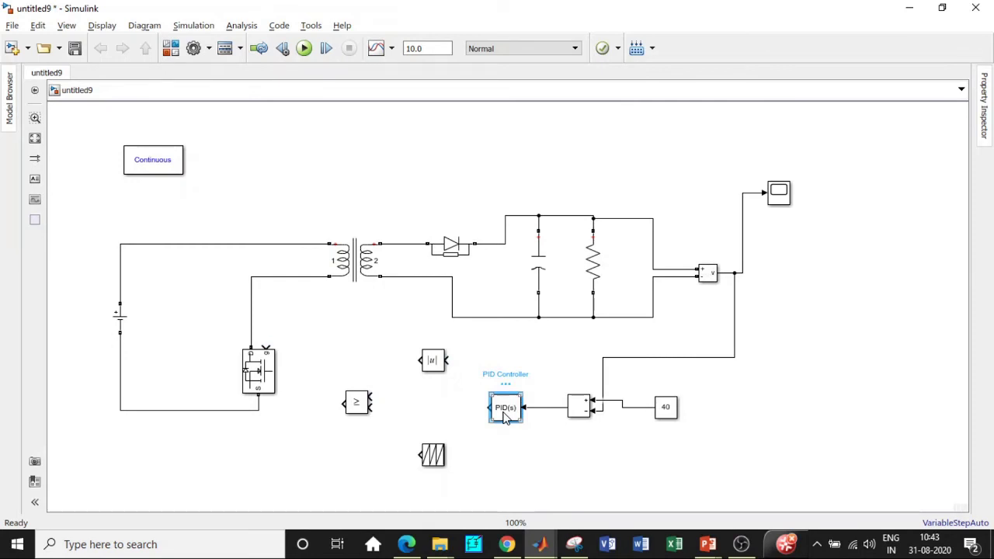
Step: Set the PID Controller's proportional gain to 0 and integral gain to 7, and apply the parameters
double_click(505, 417)
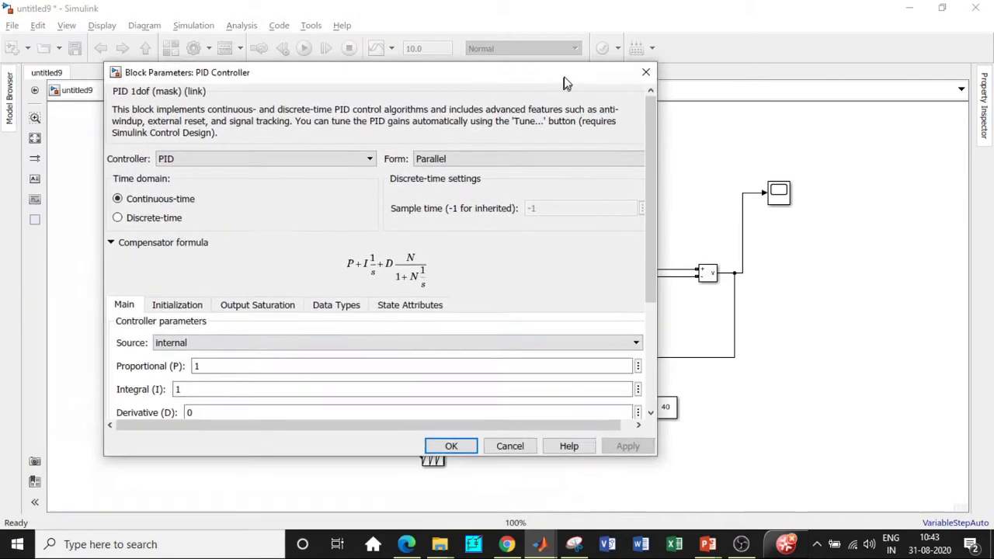
double_click(246, 359)
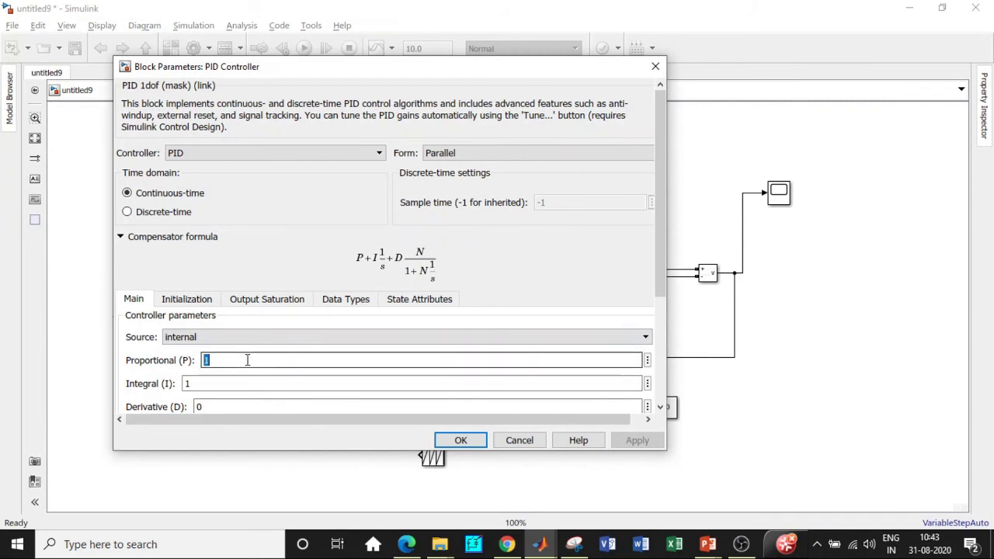
type("0")
double_click(218, 384)
type("7")
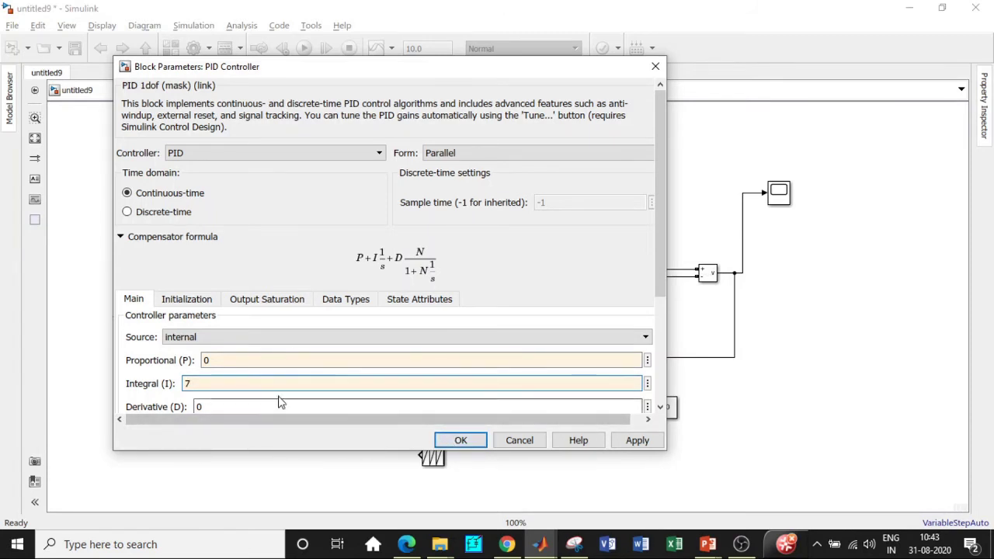
left_click(461, 443)
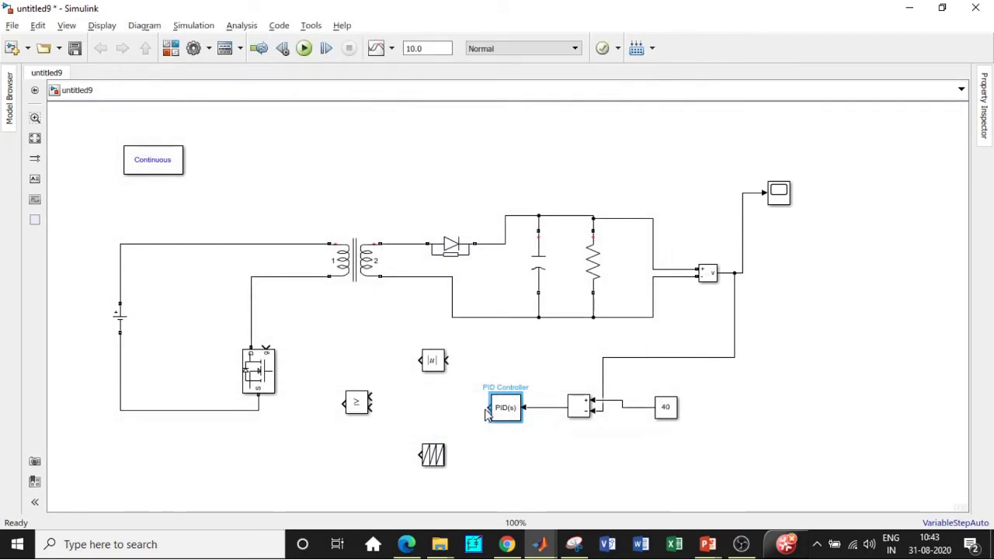
Step: Connect the PID output through the Abs block to the Relational Operator's first input and the Repeating Sequence to its second input
left_click_drag(489, 407, 449, 357)
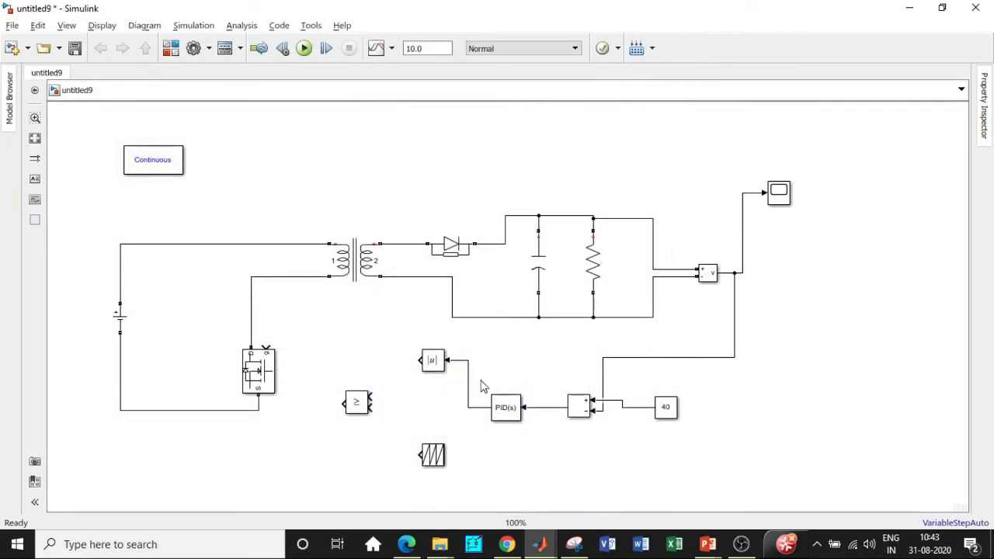
left_click_drag(420, 360, 373, 397)
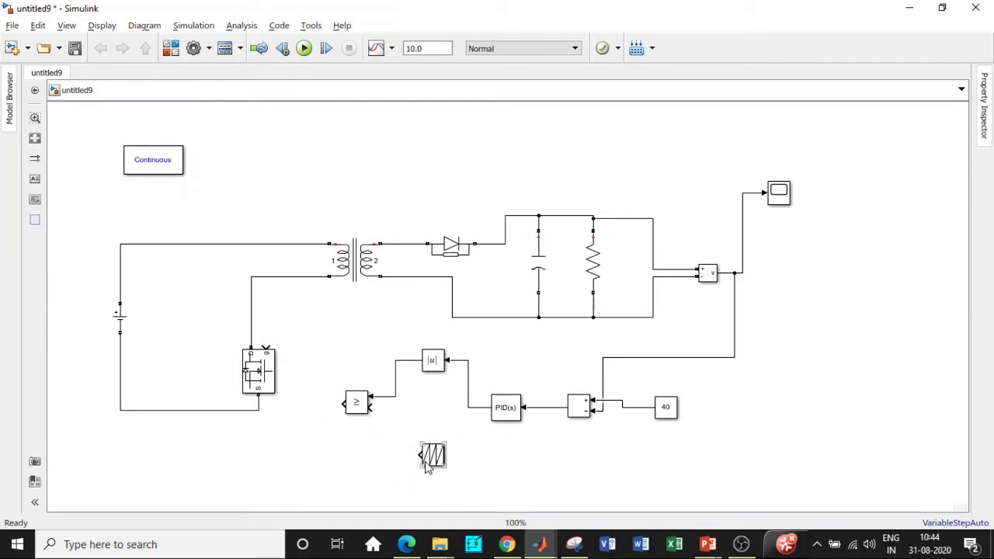
left_click(360, 403)
left_click(302, 238)
left_click_drag(418, 456, 370, 409)
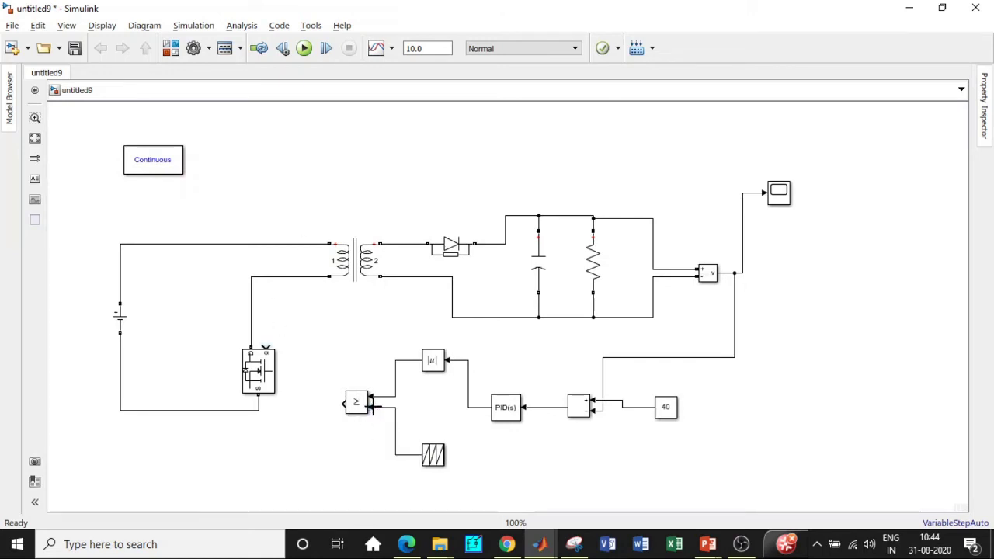
Step: Set the Repeating Sequence's time values to [0 1/10000]
double_click(429, 456)
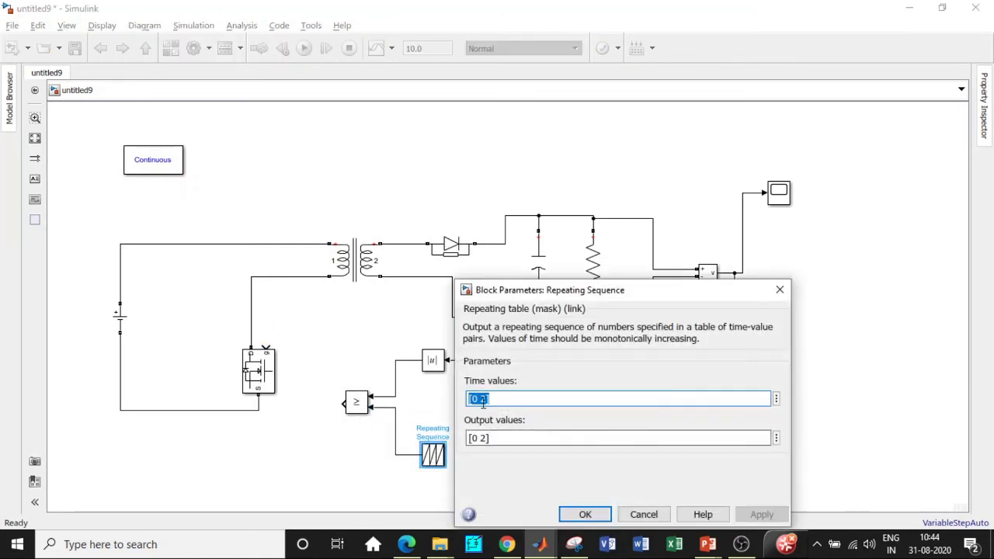
left_click(488, 398)
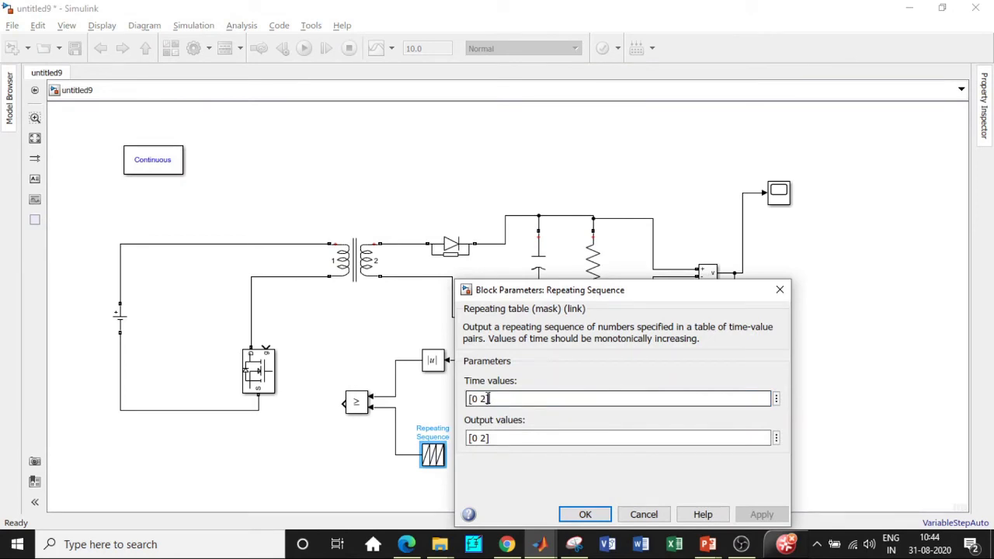
key("BackSpace")
type("1")
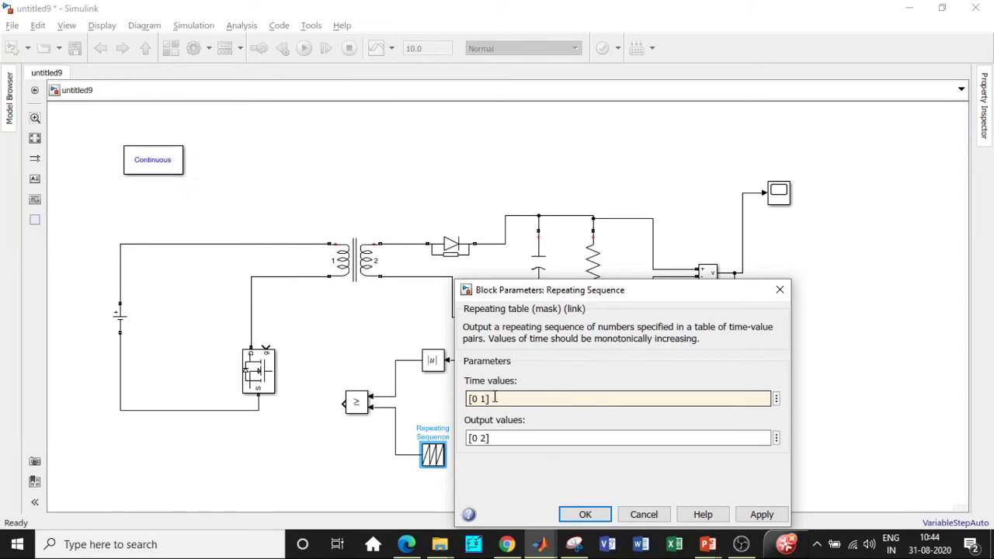
type("/10000")
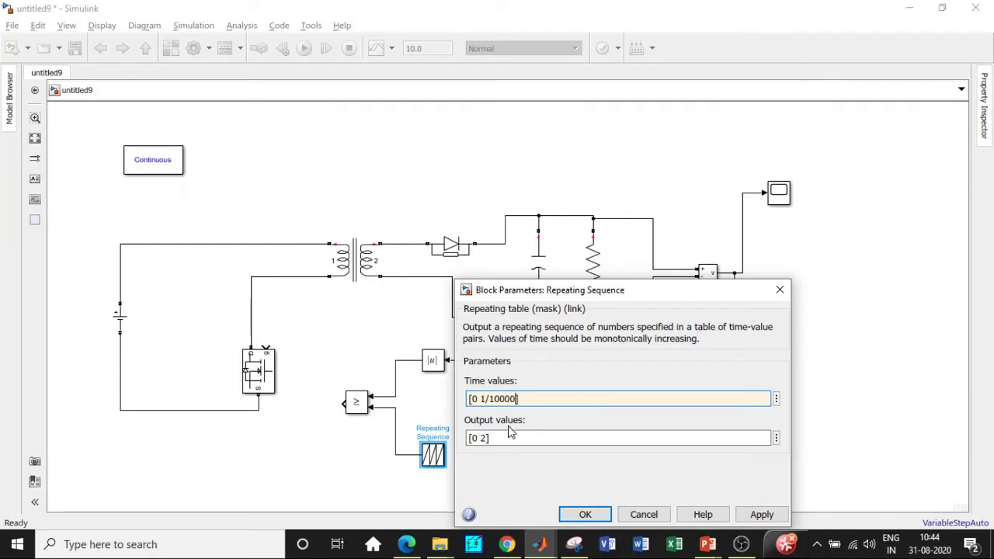
Step: Apply output values [0 1] to the Repeating Sequence and connect the Relational Operator's output to the MOSFET gate
left_click(477, 433)
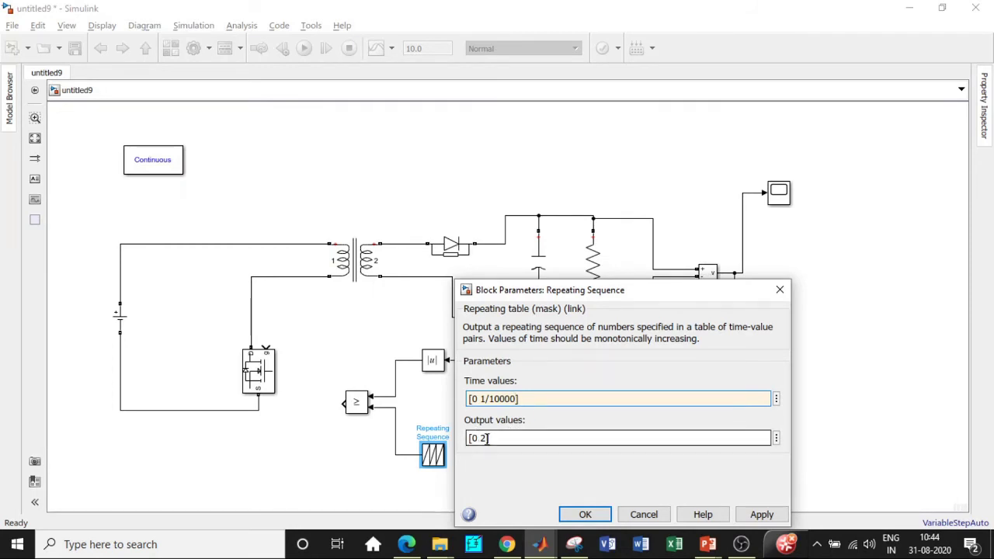
left_click(488, 437)
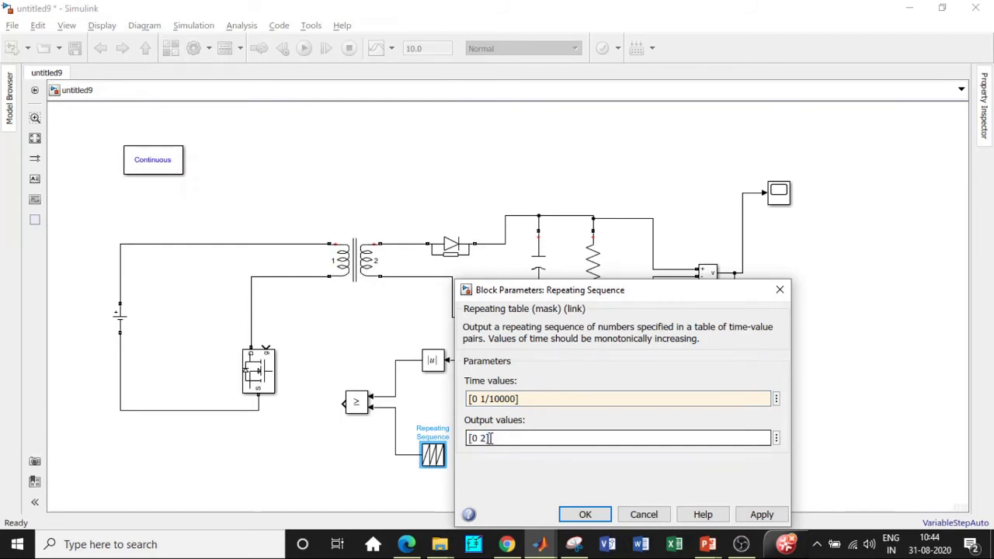
key("BackSpace")
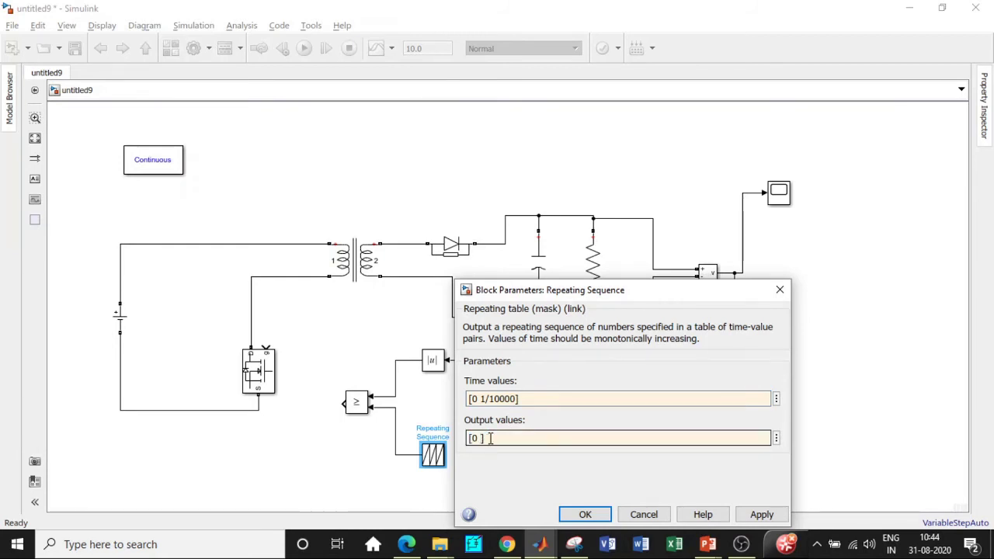
type("1")
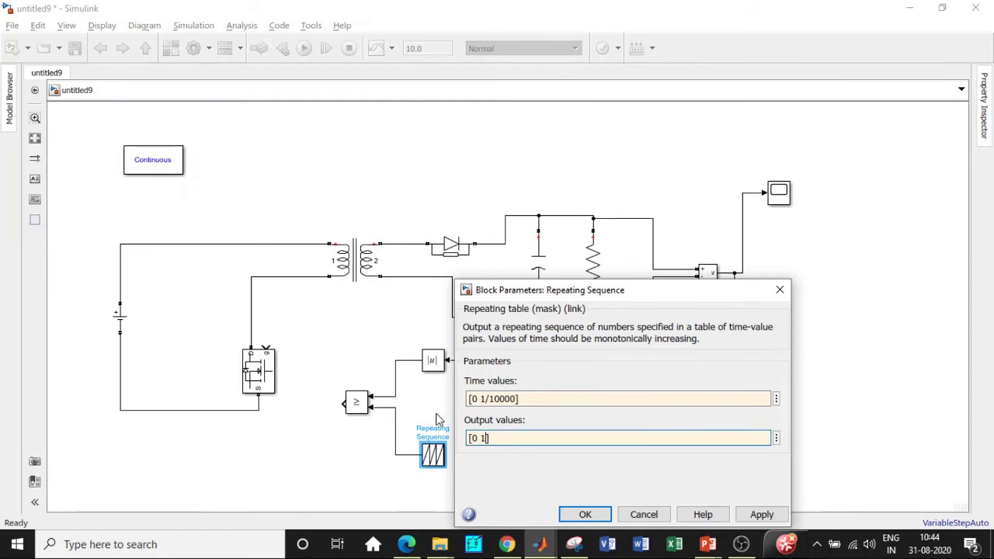
left_click(580, 515)
left_click_drag(343, 401, 267, 341)
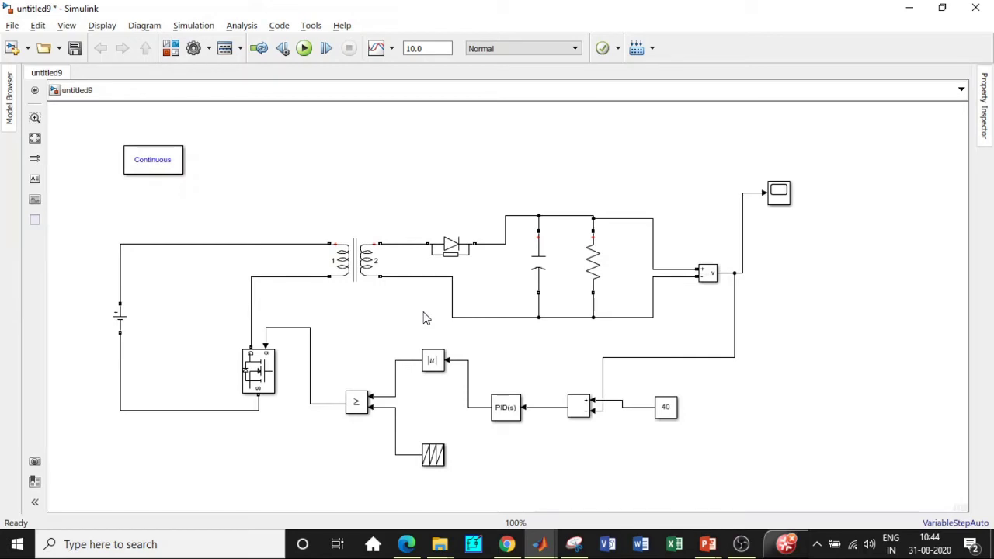
Step: Delete the wires from both transformer secondary terminals to the Diode and the lower output line
left_click(392, 245)
left_click(335, 252, "shift")
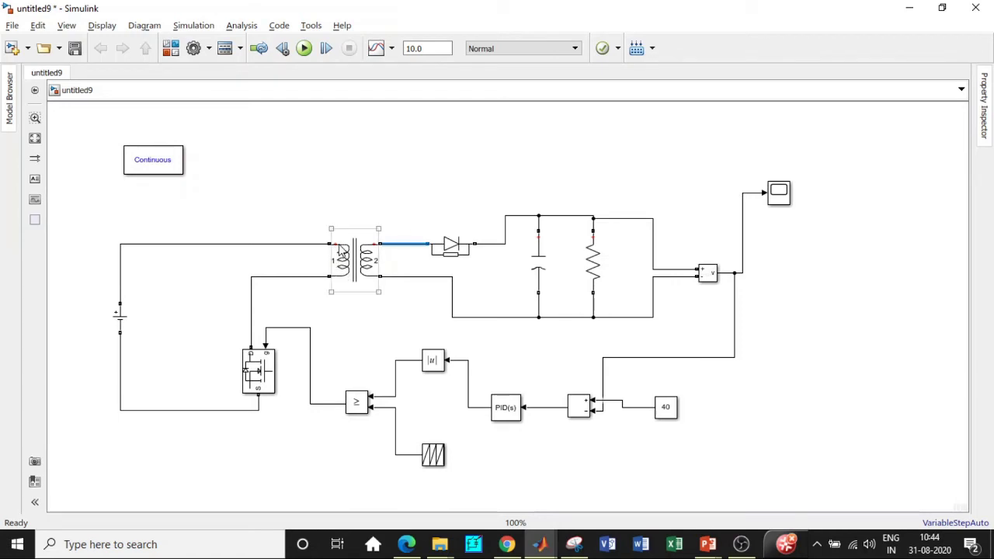
left_click(378, 281, "shift")
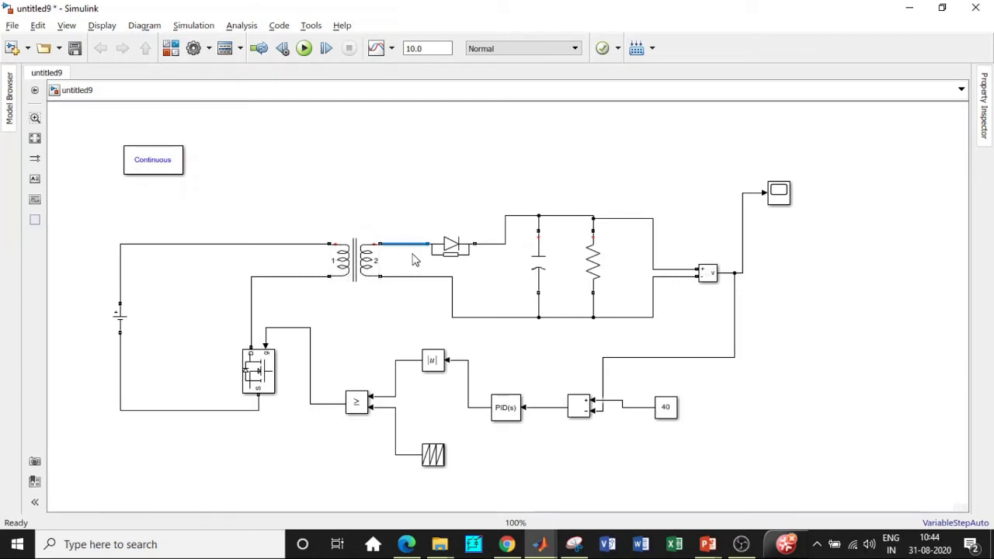
key("Delete")
left_click(408, 278)
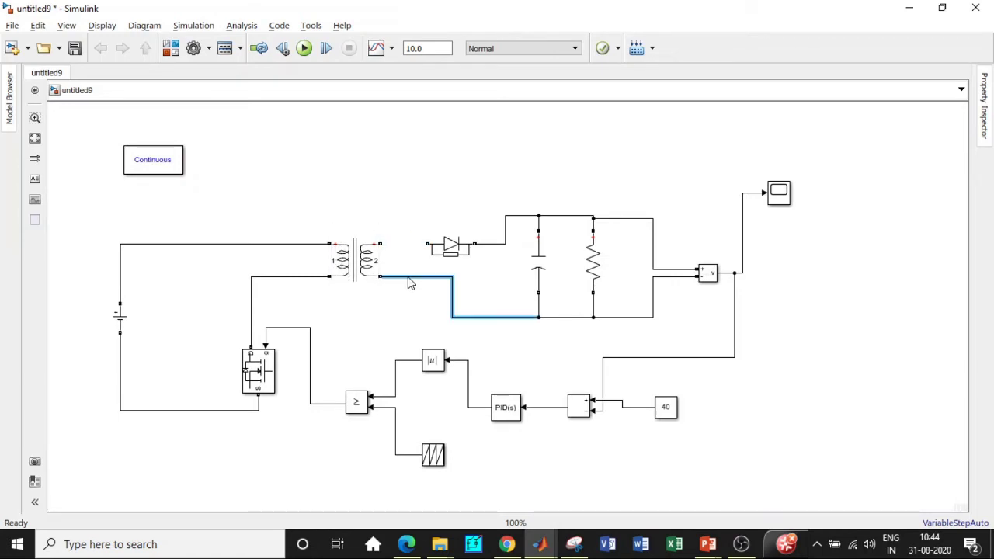
key("Delete")
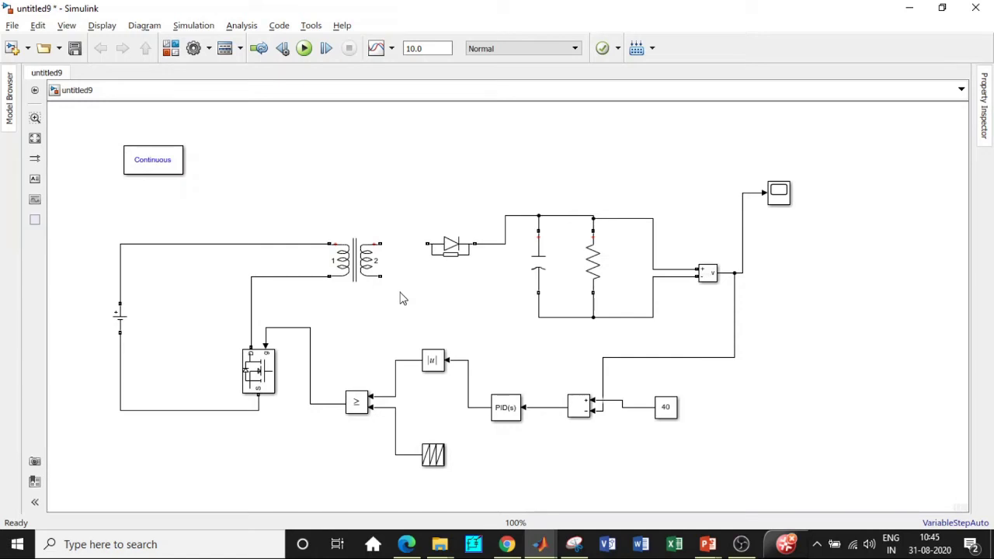
Step: Wire the transformer's upper secondary terminal to the lower output line and its lower secondary terminal to the Diode input
left_click_drag(384, 245, 547, 317)
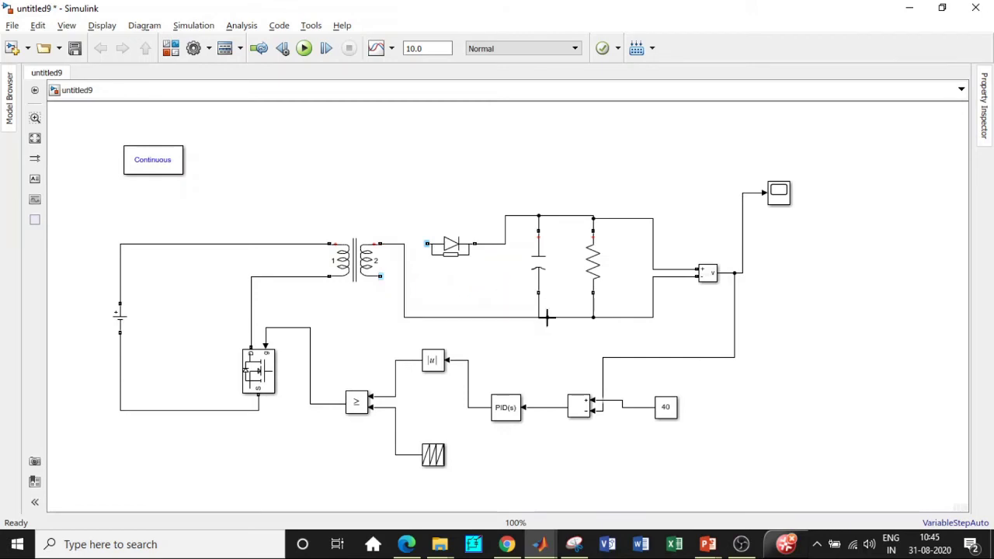
left_click_drag(381, 275, 425, 247)
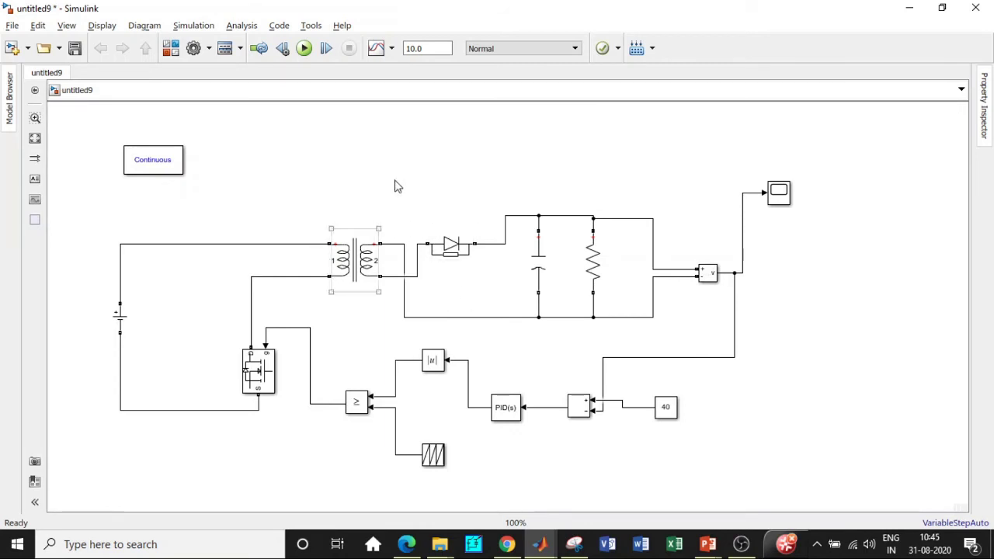
left_click(345, 286)
left_click(470, 132)
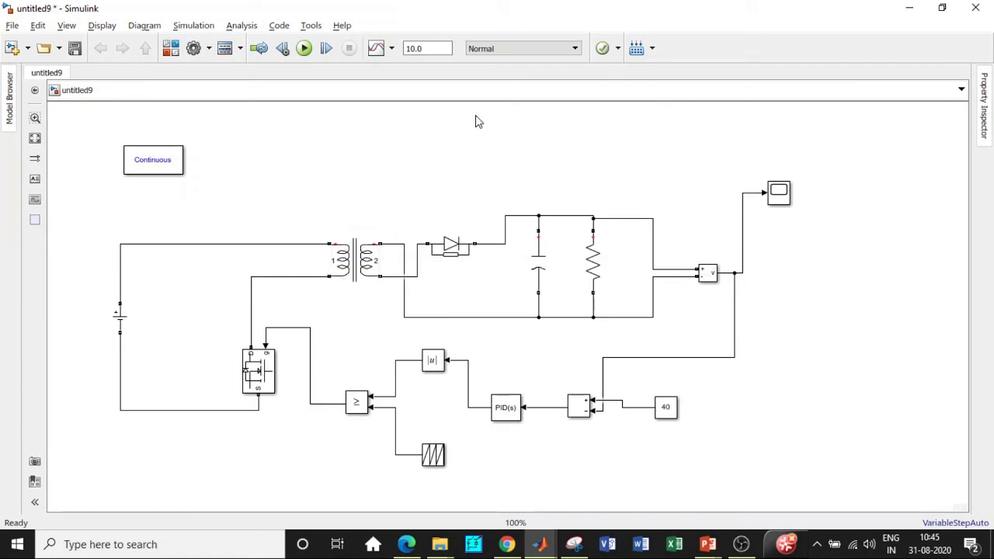
Step: Set the simulation stop time to 0.5, run the model and check the output voltage in the Scope
double_click(419, 48)
type("1")
key("ctrl+t")
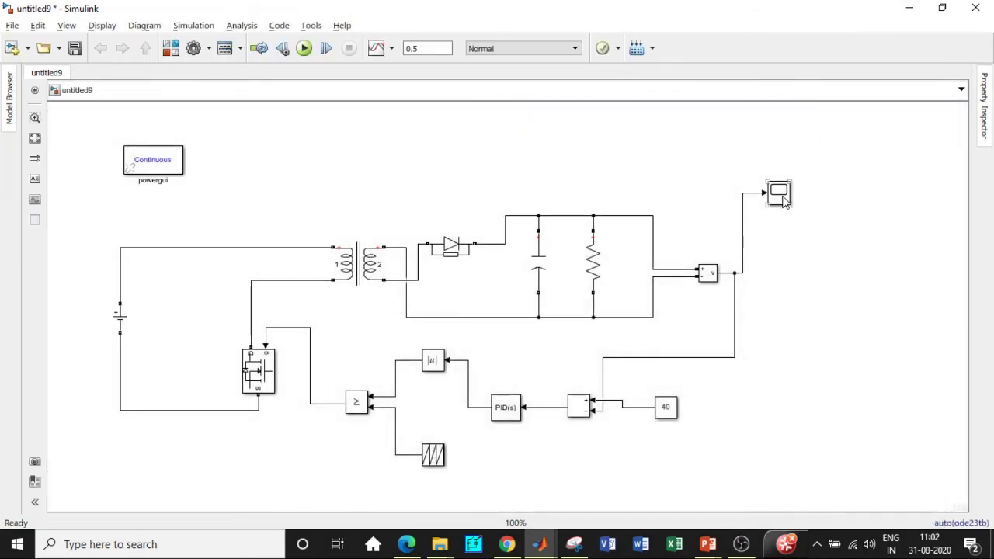
double_click(781, 198)
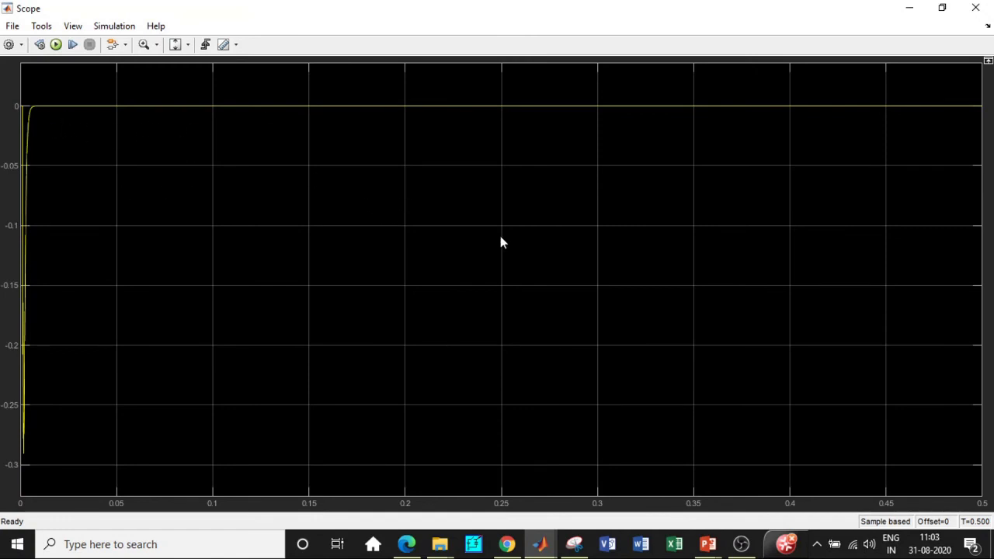
left_click(975, 8)
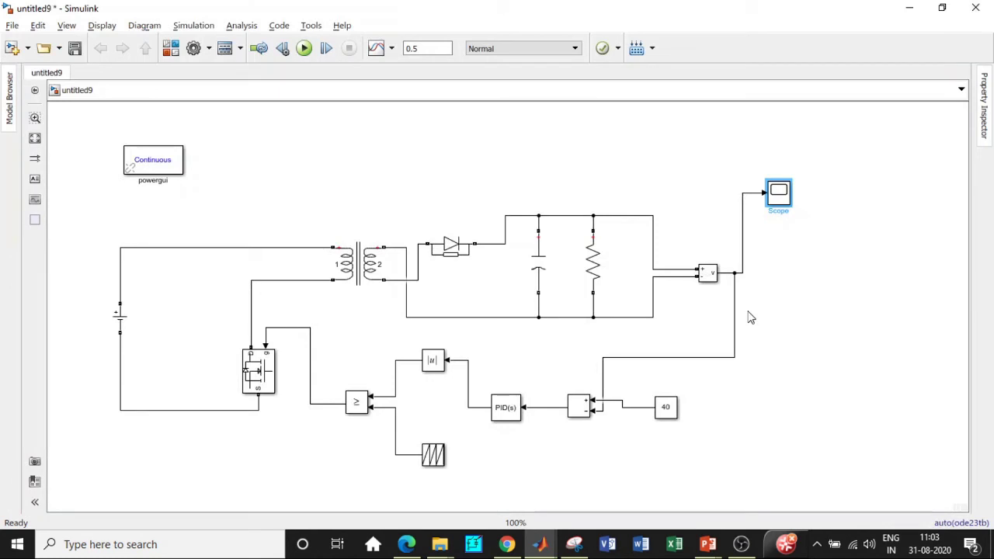
Step: Switch the Linear Transformer's parameter units to pu
left_click(349, 264)
double_click(350, 264)
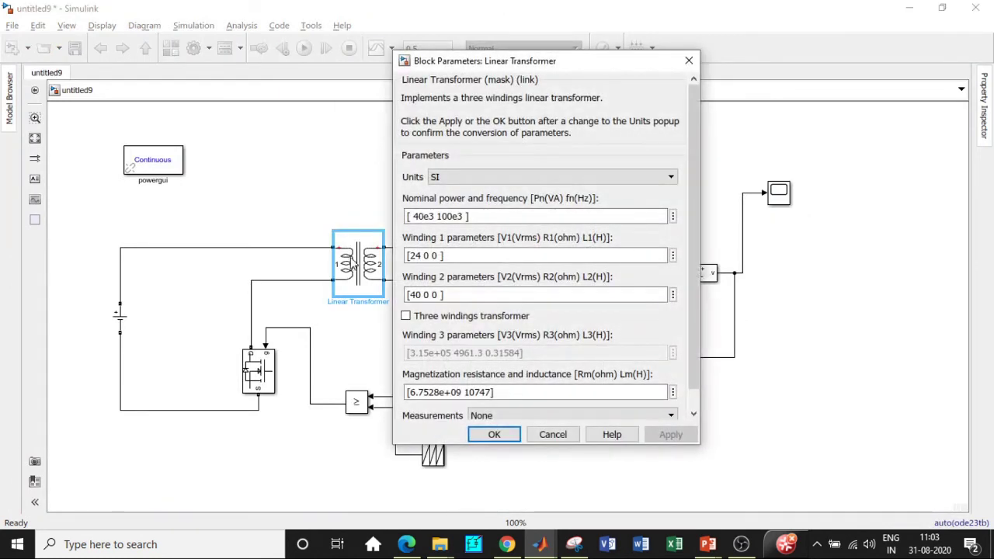
left_click(487, 178)
left_click(454, 196)
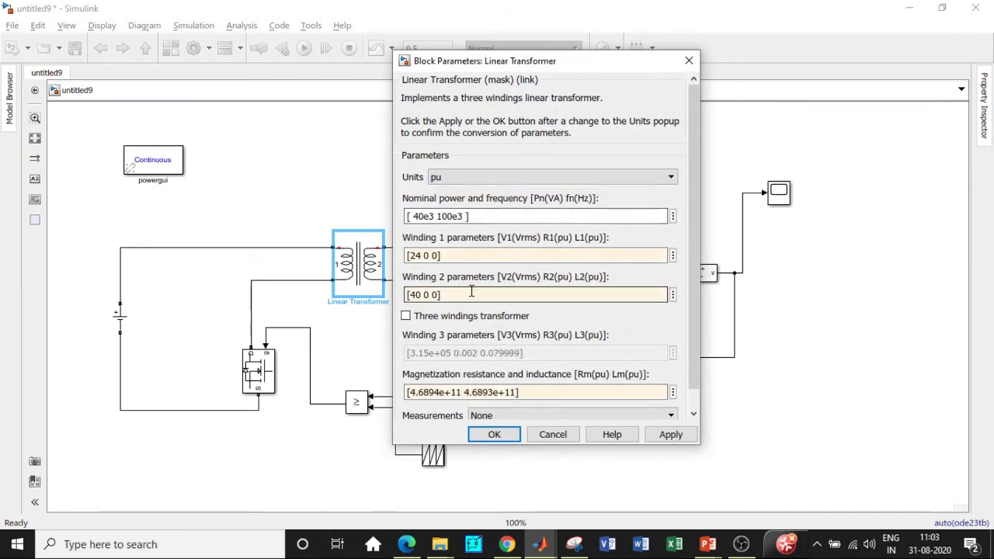
Step: Set the Linear Transformer's magnetization resistance and inductance to [500 500] and apply the parameters
triple_click(461, 392)
left_click(462, 392)
left_click_drag(462, 392, 413, 386)
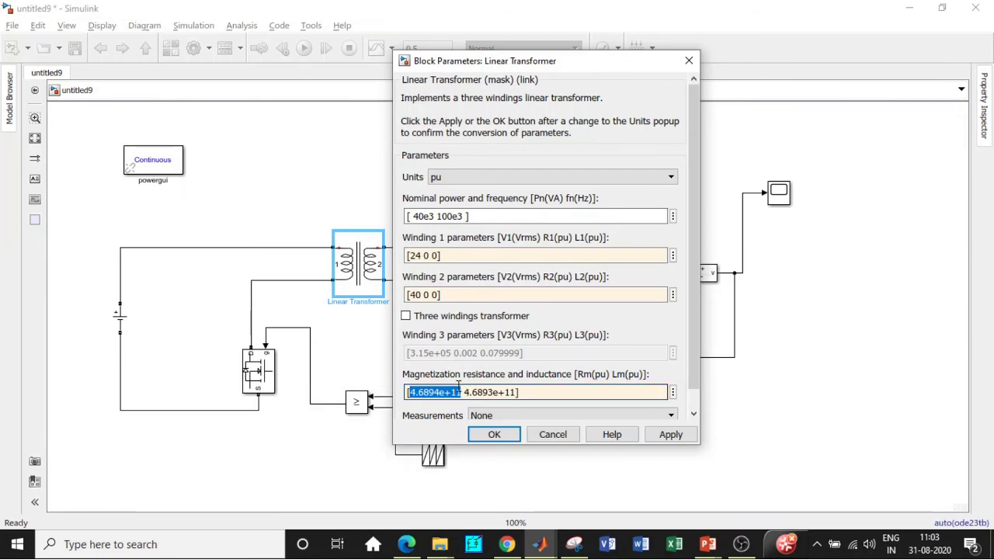
type("500")
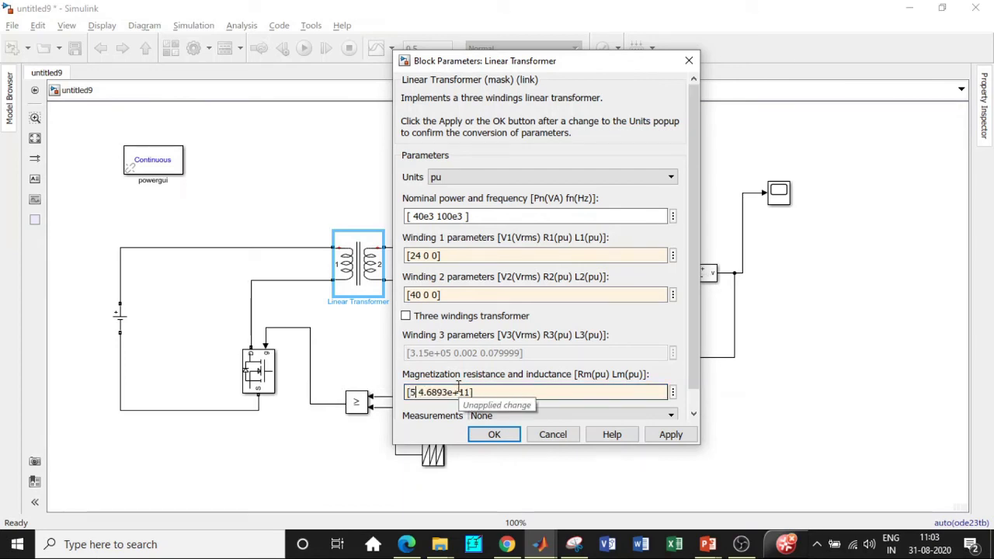
left_click_drag(482, 392, 429, 388)
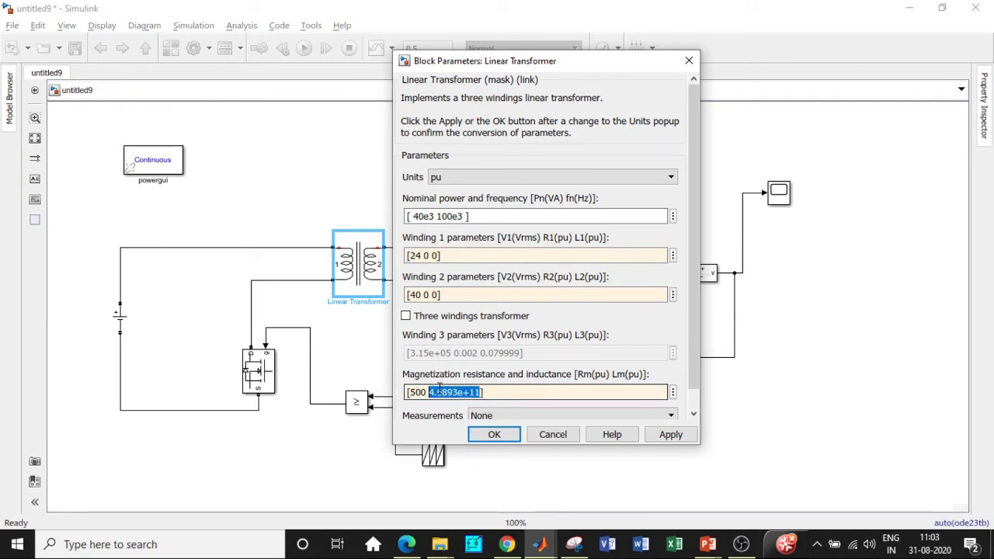
type("500 500")
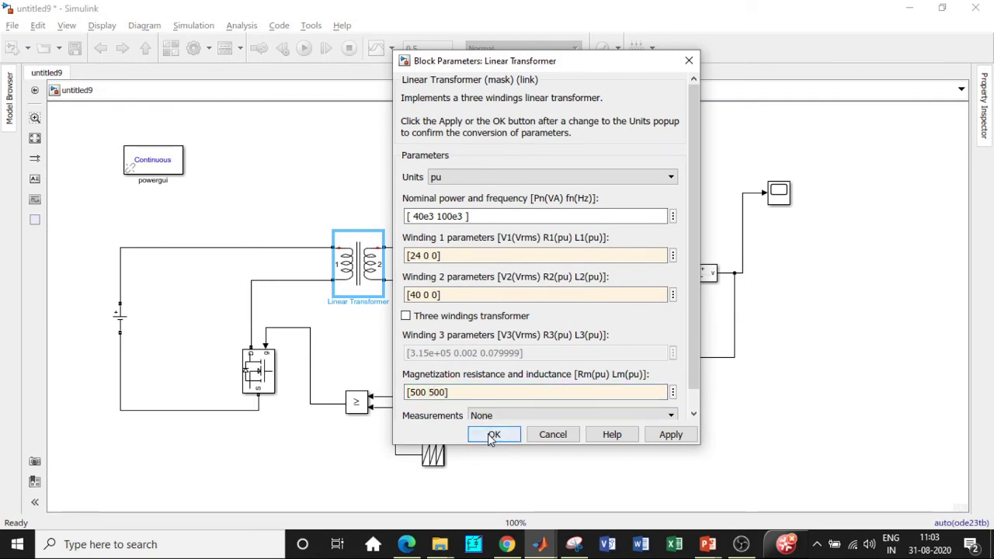
left_click(494, 434)
Step: Run the simulation and examine the output voltage ripple between about 0.2065 and 0.2095 s in the Scope
left_click(303, 48)
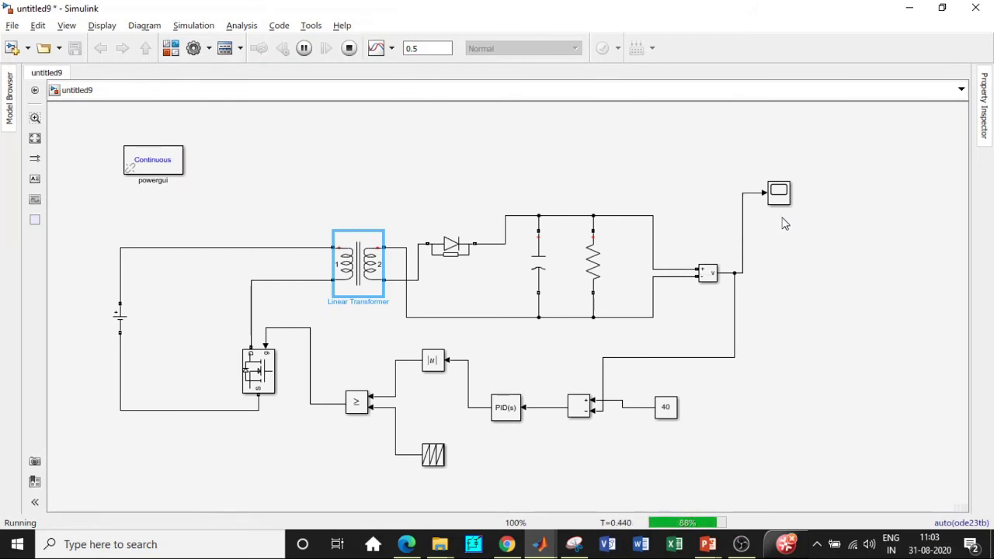
double_click(778, 194)
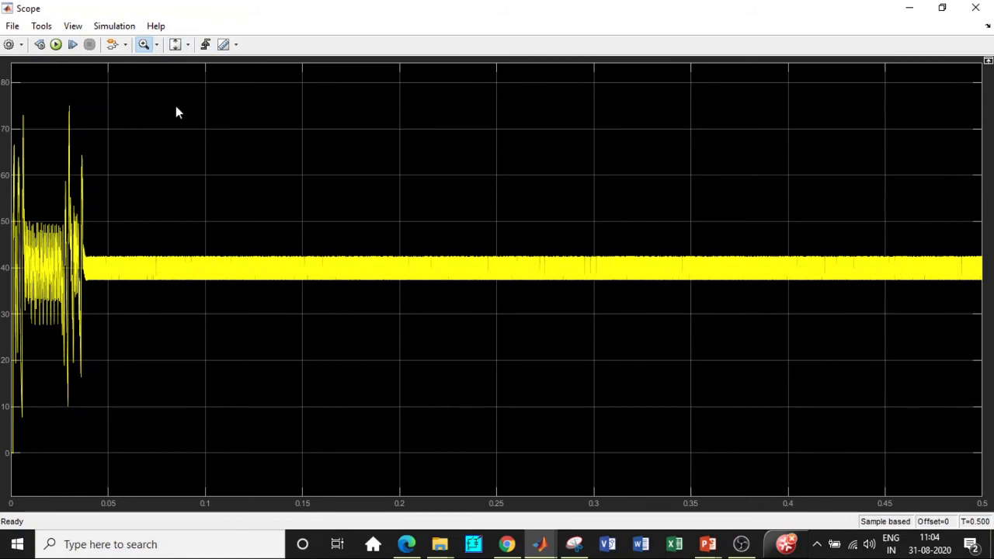
left_click(156, 45)
left_click(145, 47)
left_click(144, 44)
left_click_drag(395, 245, 447, 289)
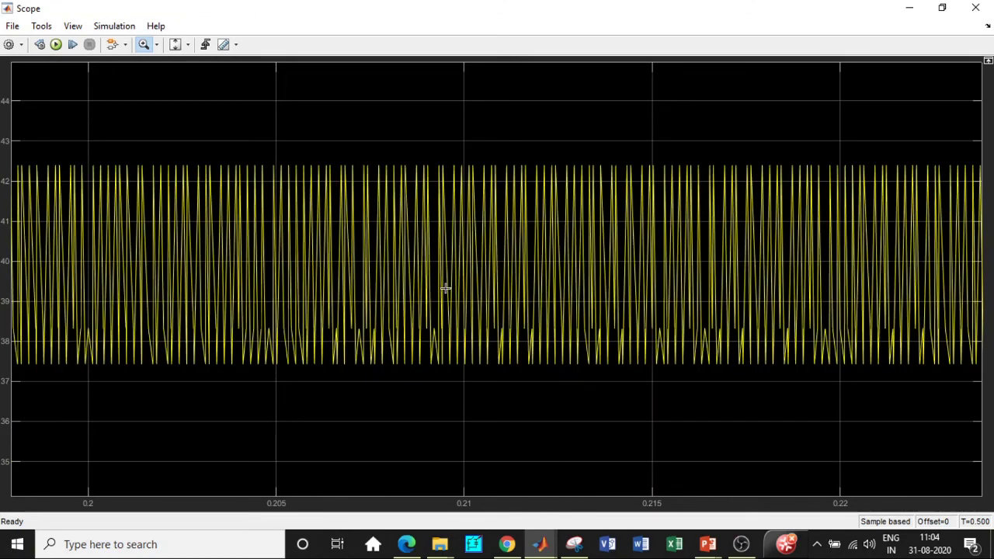
left_click_drag(448, 368, 331, 156)
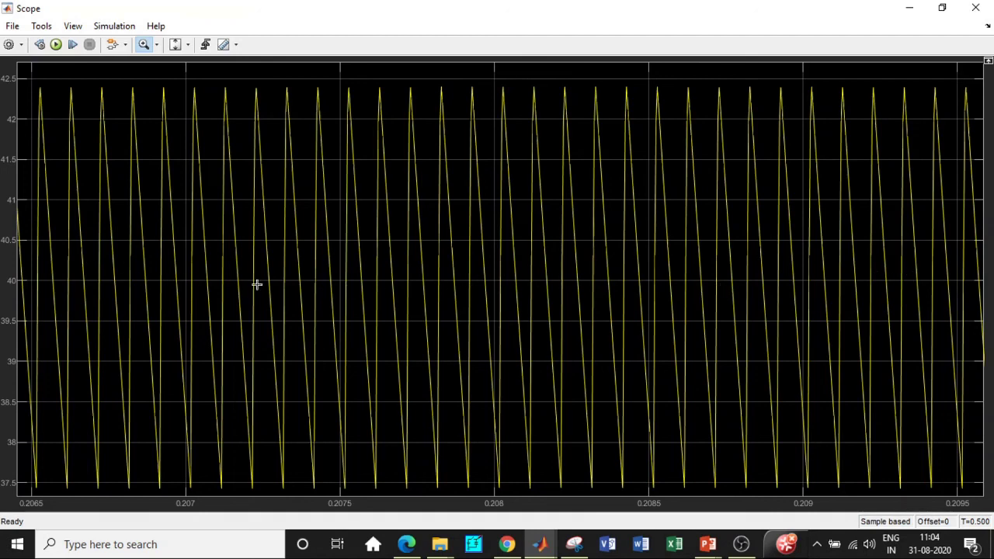
left_click(975, 8)
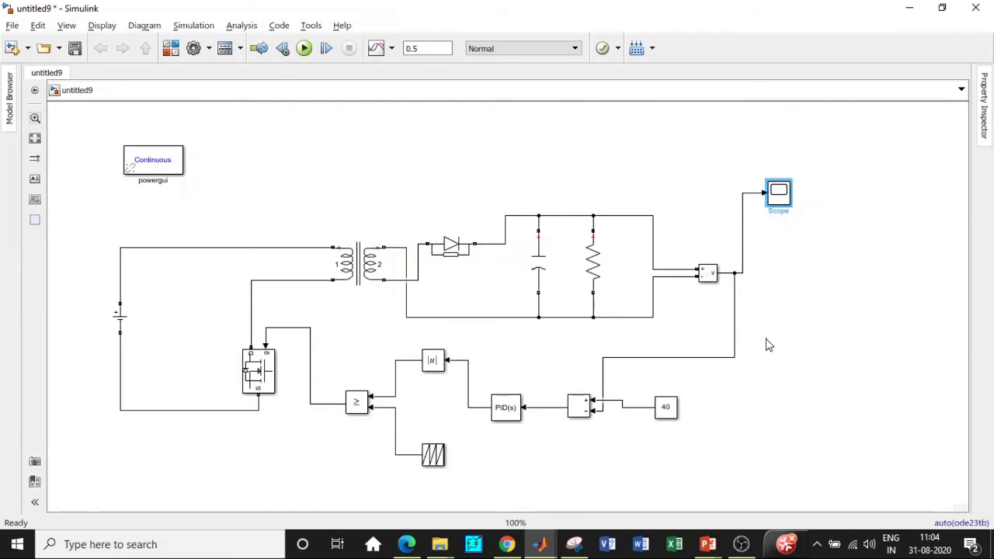
Step: Set the DC Voltage Source's amplitude to 15 V
left_click(121, 316)
double_click(121, 316)
left_click(181, 319)
double_click(181, 319)
type("15")
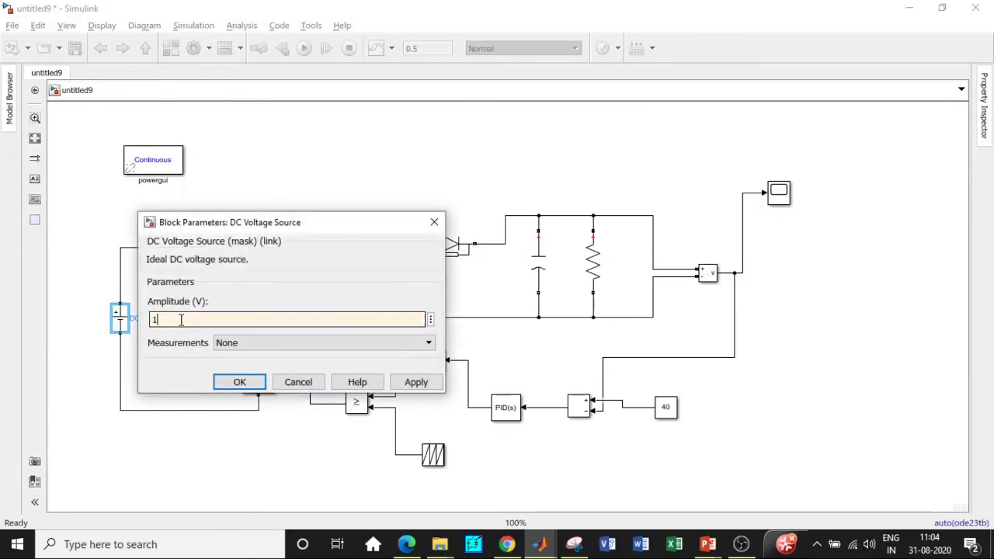
left_click(243, 381)
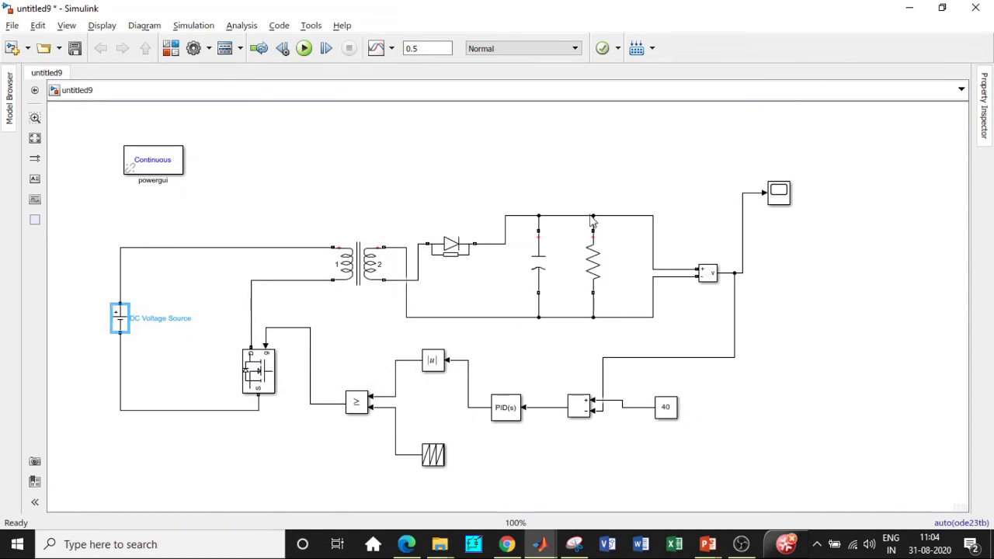
Step: Run the simulation with the new source voltage and show the full output waveform in the Scope
left_click(304, 48)
double_click(778, 192)
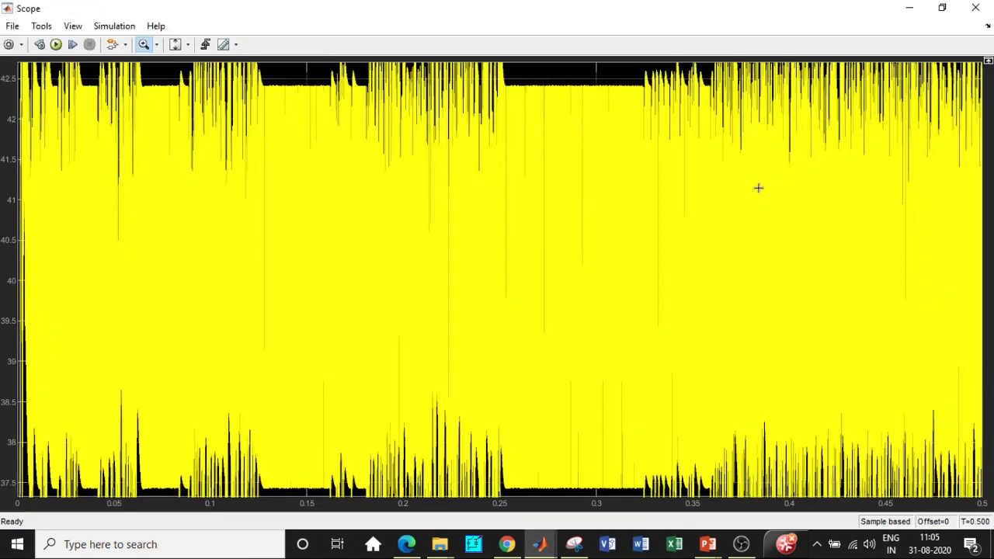
right_click(457, 102)
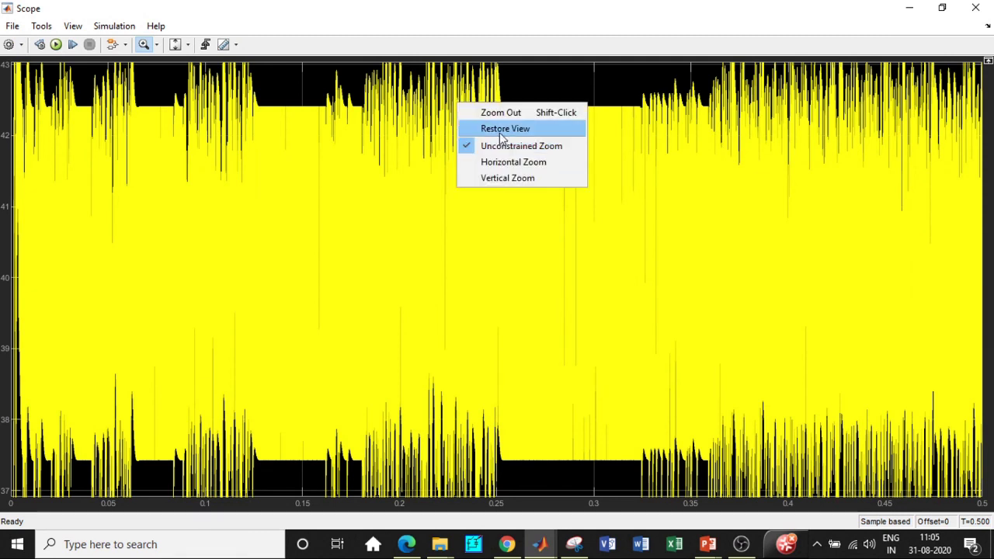
left_click(501, 126)
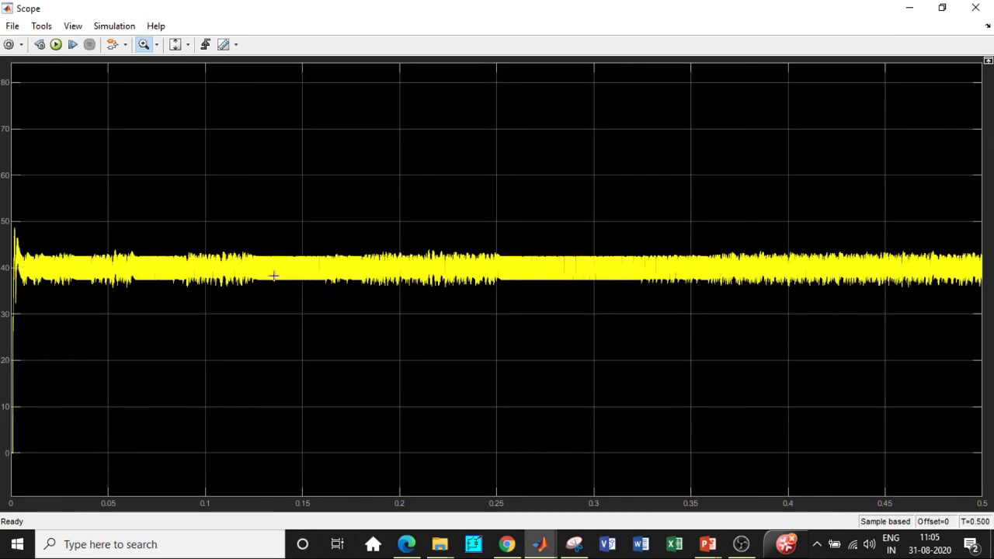
Step: Examine individual output voltage ripple cycles around 0.1344 s in the Scope, and close it
left_click_drag(288, 301, 263, 230)
left_click_drag(396, 381, 310, 199)
left_click_drag(527, 457, 244, 82)
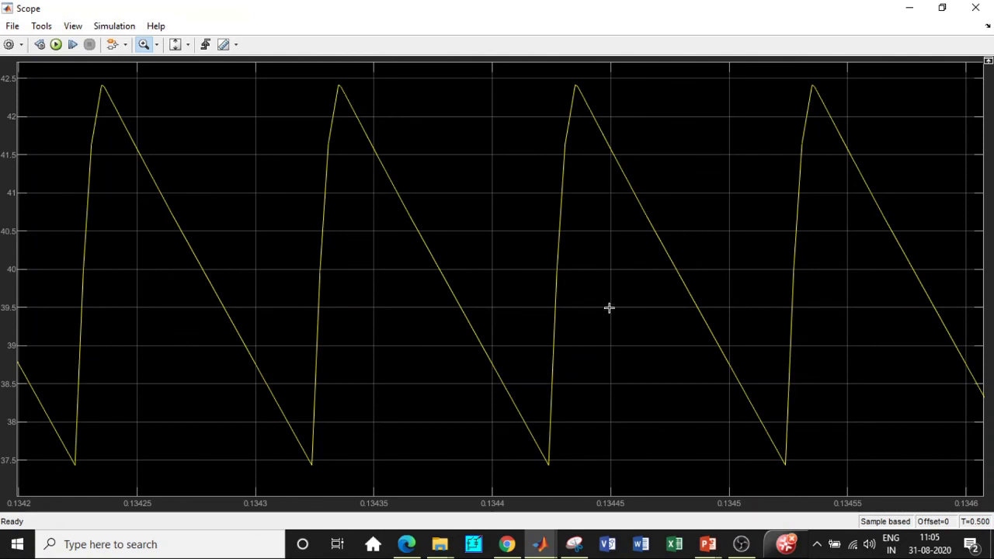
left_click(975, 8)
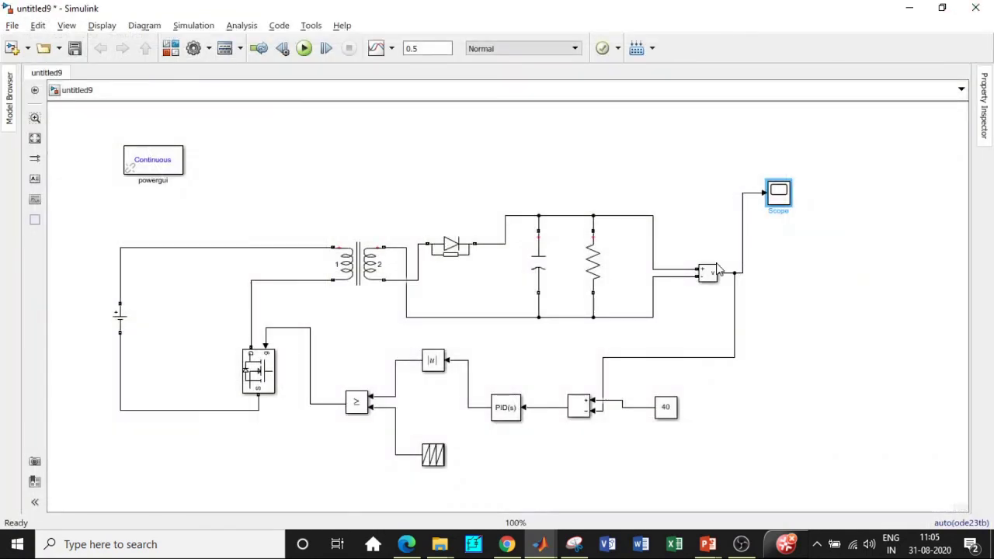